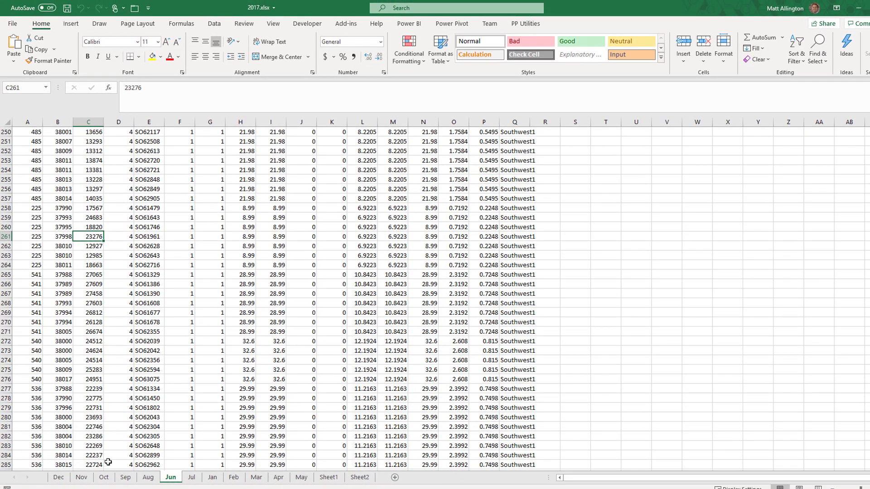
- Show the empty Sheet1 tab of the 2017.xlsx workbook in Excel
click(339, 479)
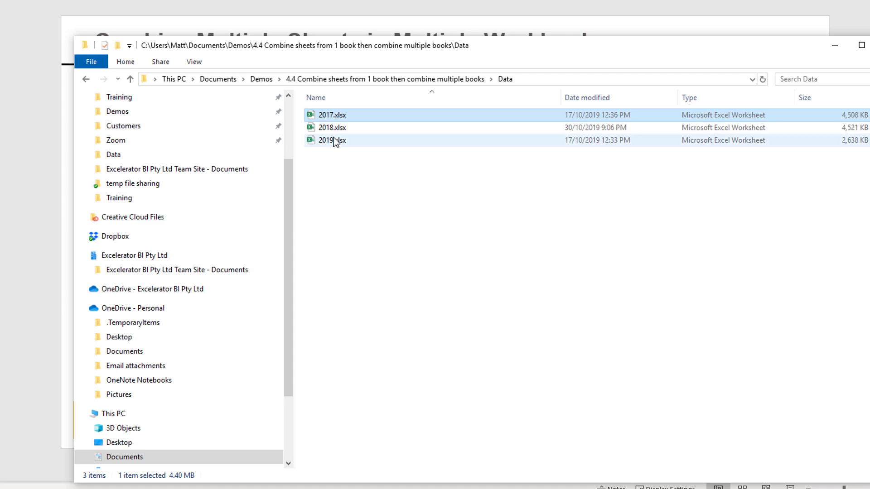
- Open the 2019.xlsx workbook from the Data folder
double_click(335, 139)
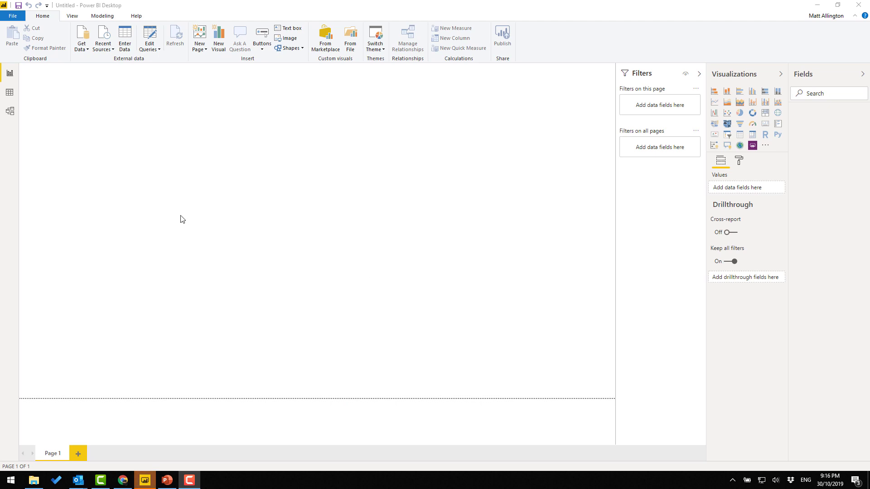
- Connect to the 2017.xlsx Excel workbook and load its whole sheet list into Power Query Editor
click(84, 48)
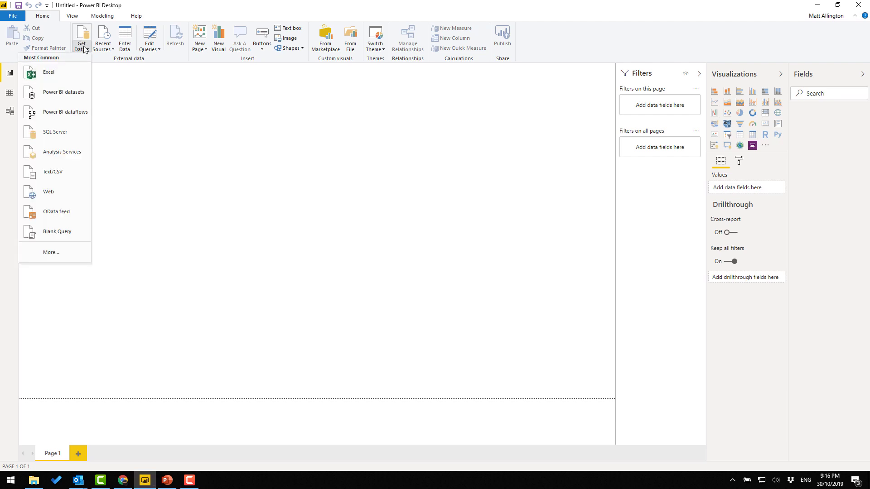
click(45, 75)
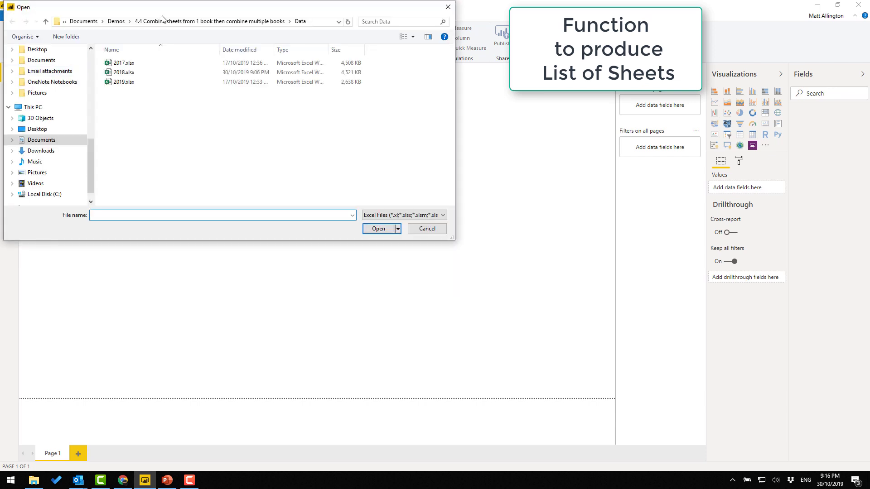
click(132, 65)
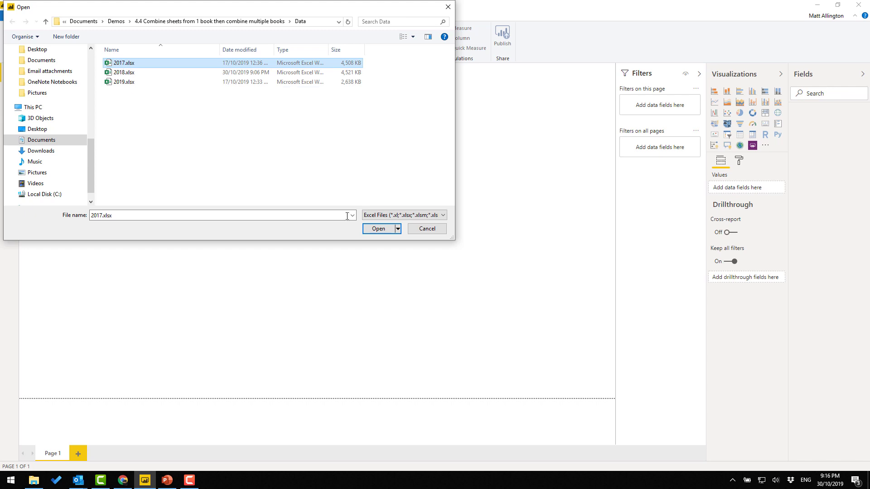
click(383, 230)
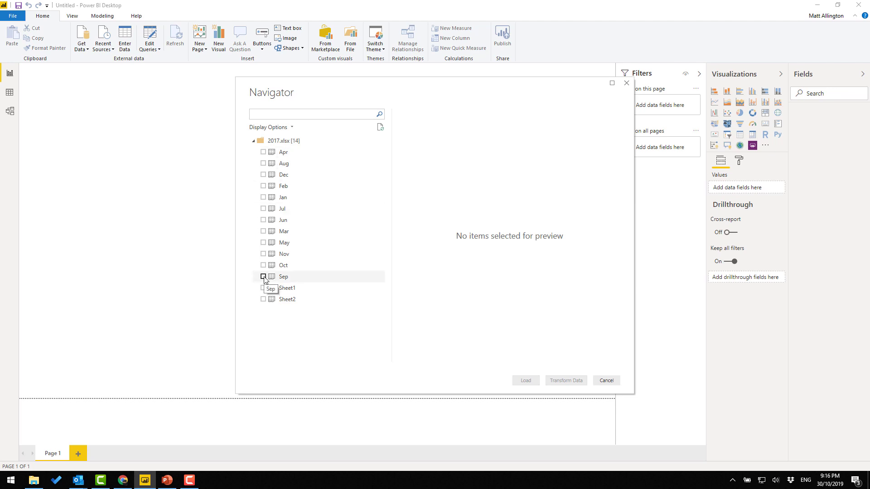
right_click(287, 144)
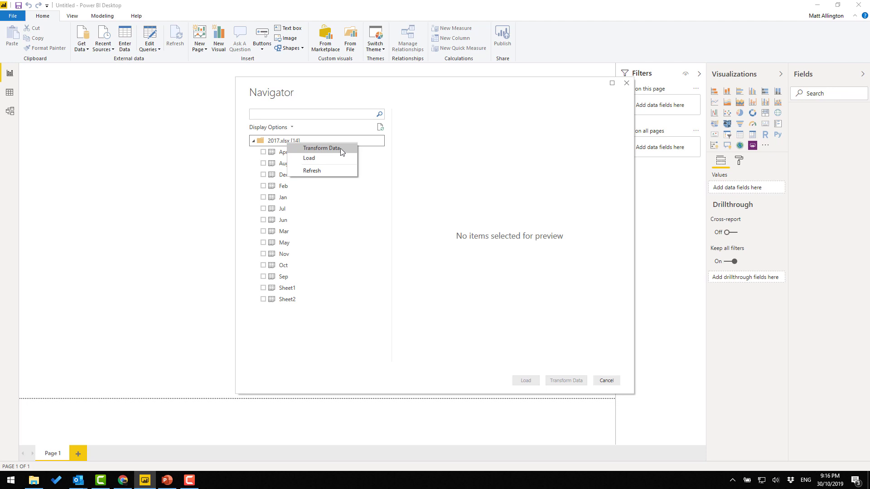
click(341, 148)
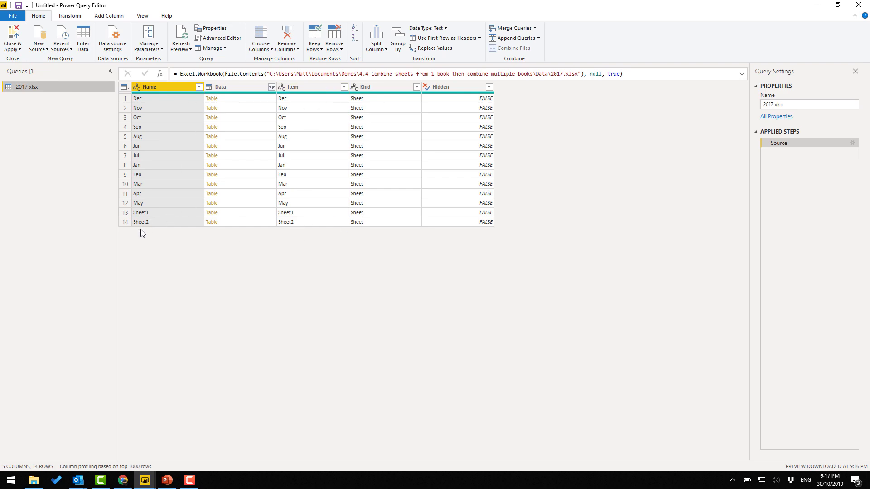
- Filter the Name column to names that do not begin with 'Sheet'
click(200, 87)
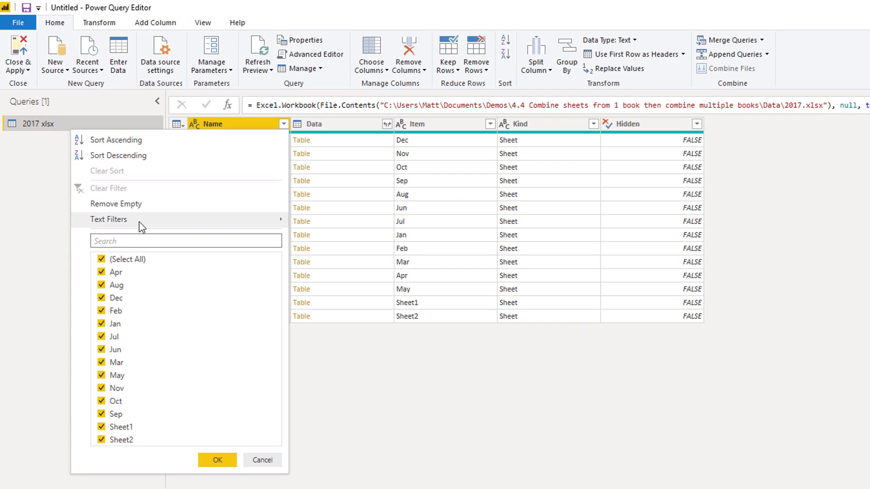
mouse_move(181, 155)
click(347, 276)
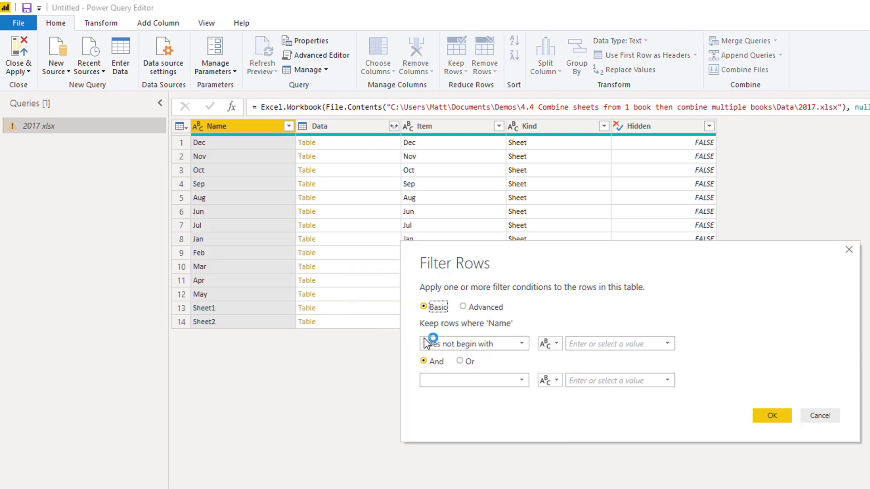
click(617, 344)
text(Sheet)
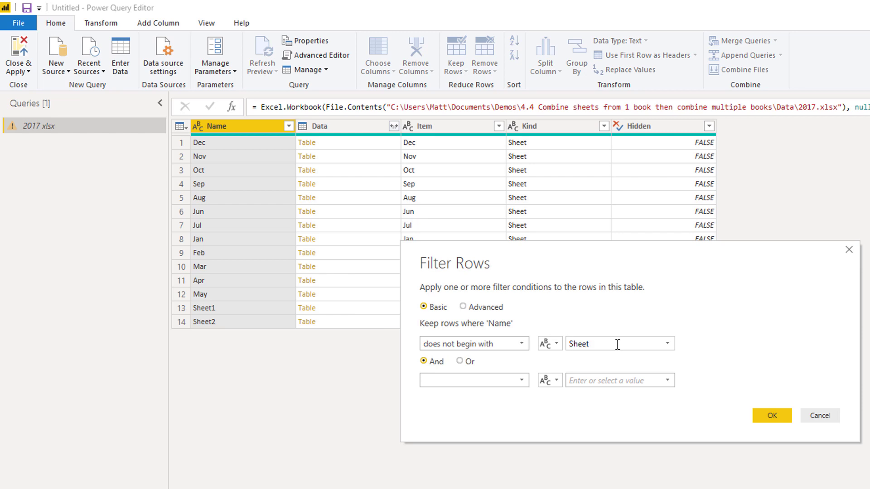
click(771, 415)
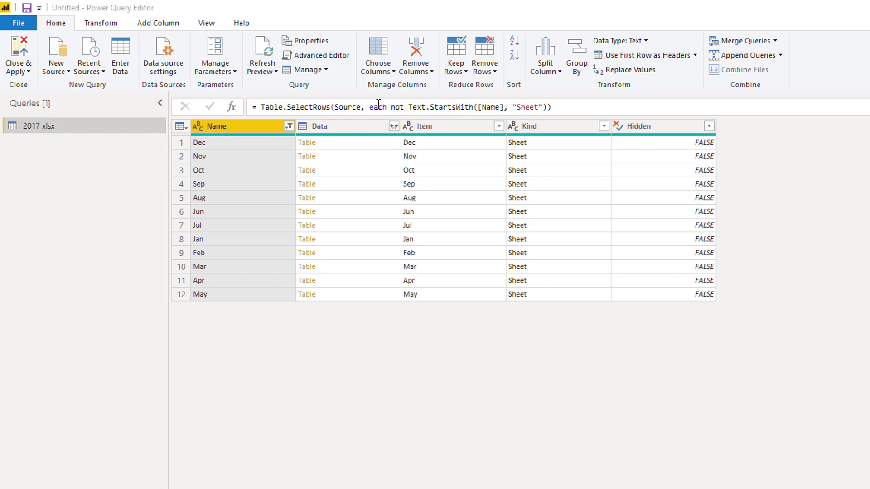
click(224, 103)
- Turn on Always allow parameters in the View tab and select the Source step
click(269, 107)
click(269, 107)
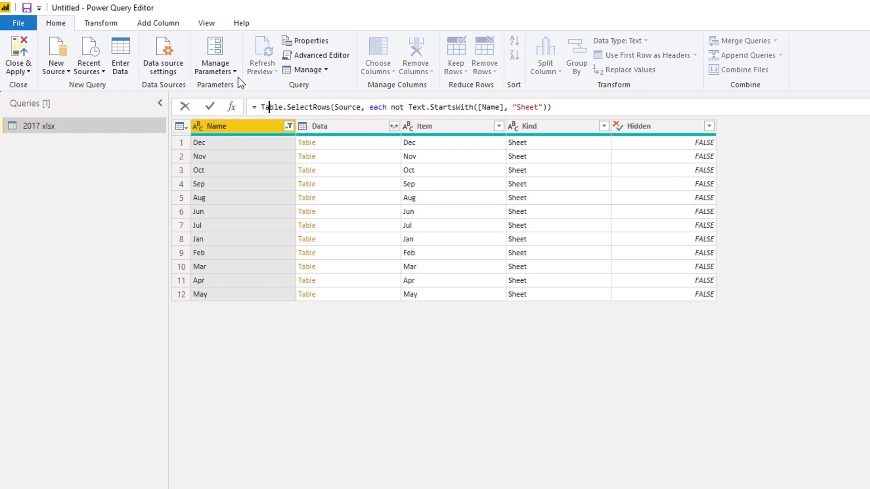
click(206, 24)
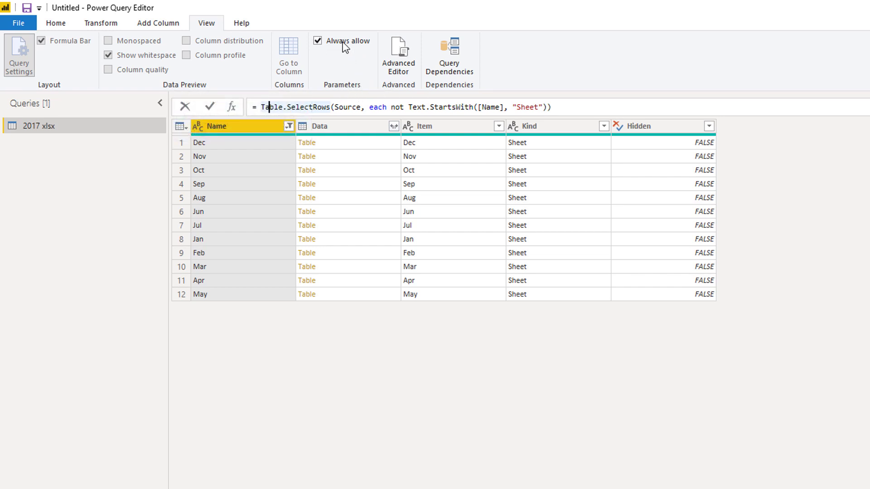
click(565, 104)
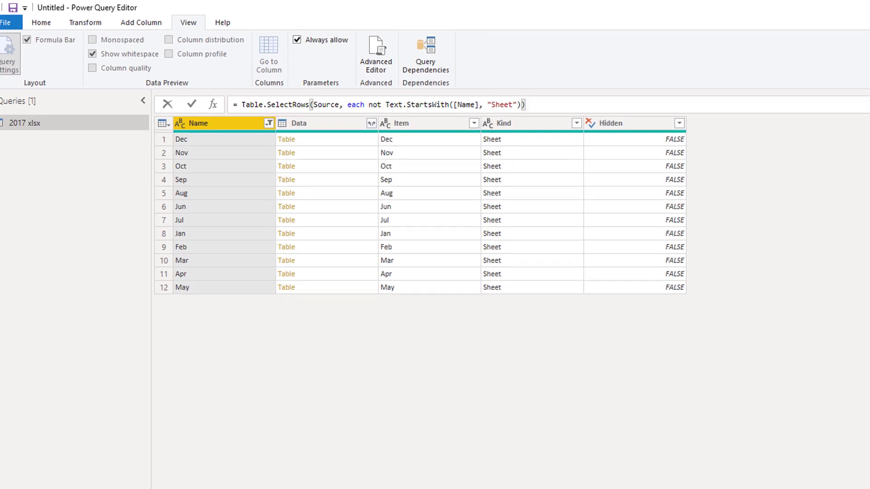
click(776, 164)
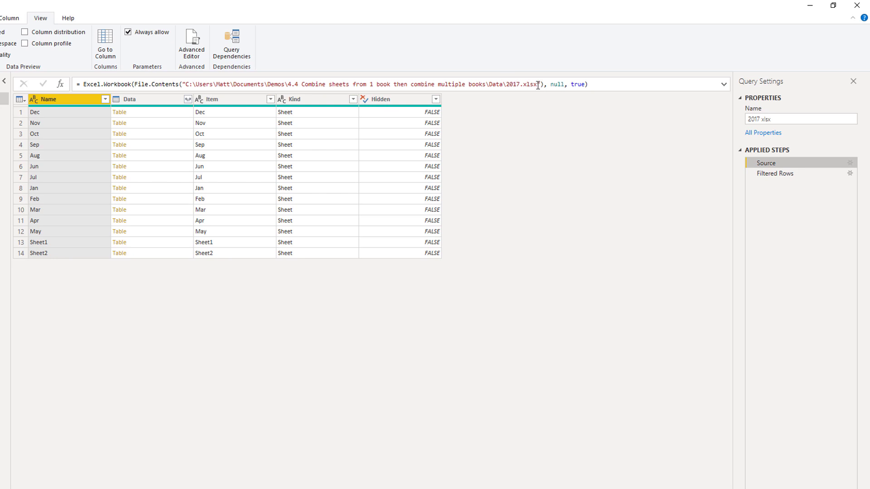
- Create a Path parameter holding the copied workbook path with '2017.xlsx' removed
drag(538, 85, 187, 83)
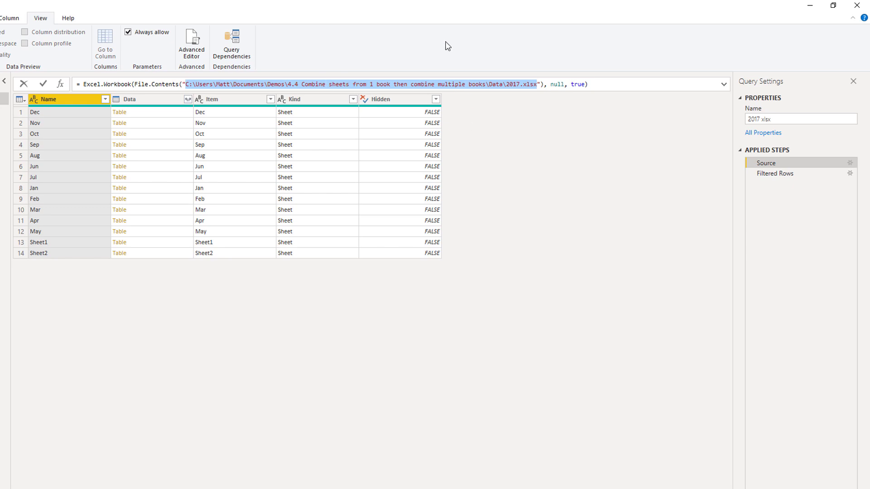
click(850, 164)
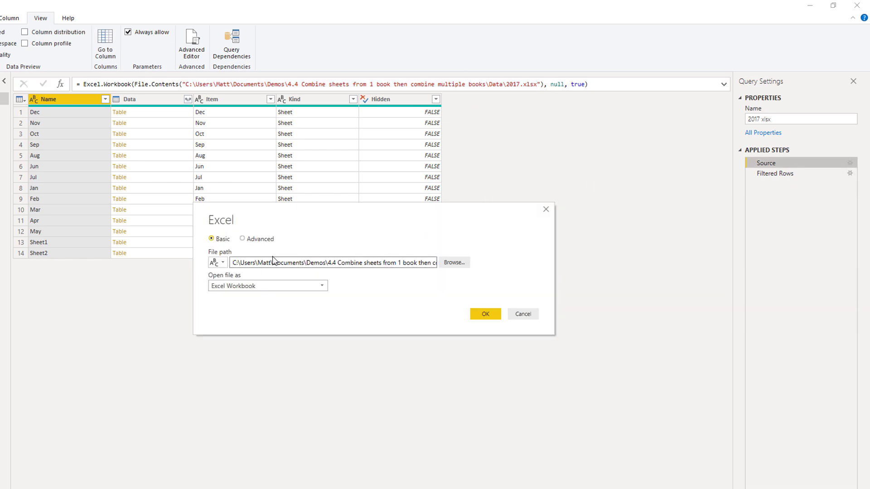
click(222, 263)
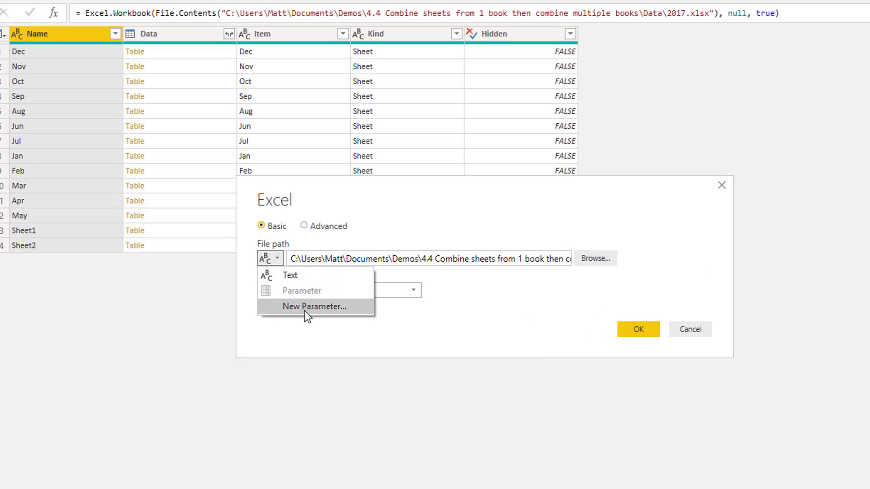
click(304, 308)
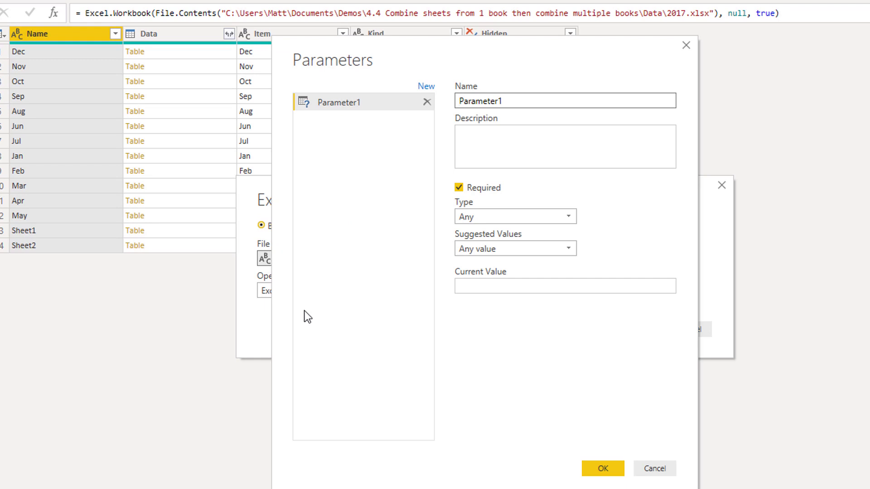
click(326, 102)
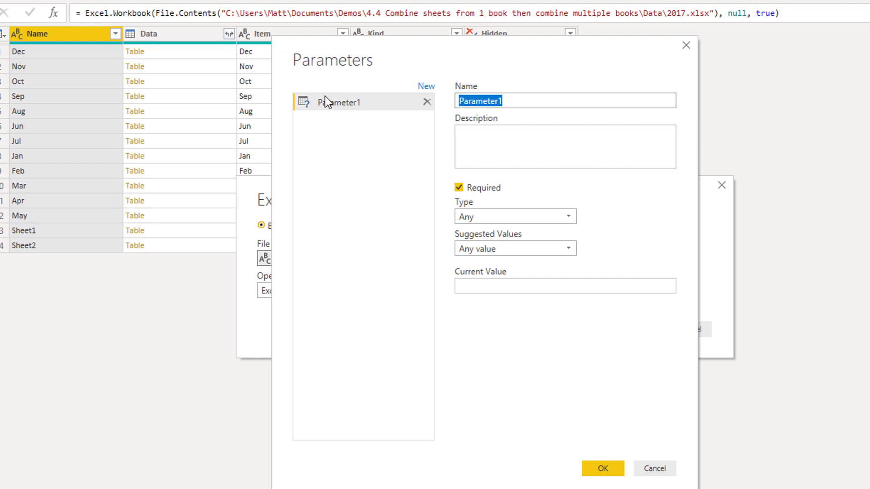
text(Path)
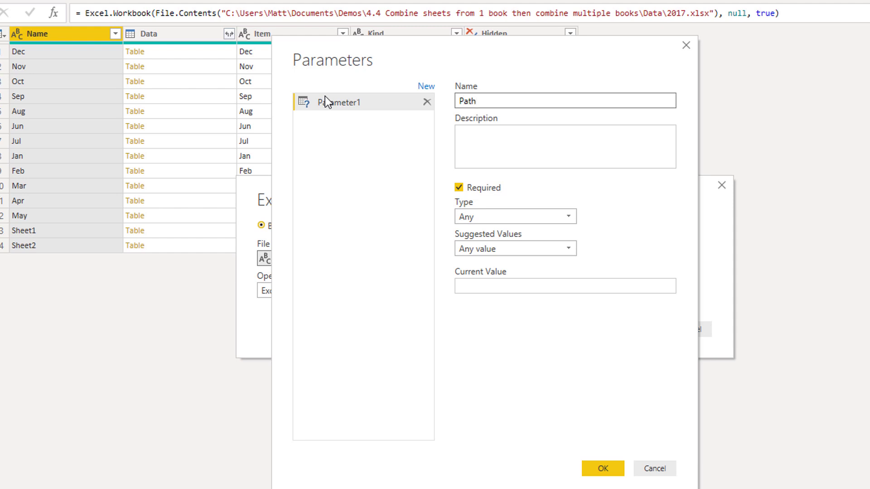
click(491, 286)
key(ctrl+v)
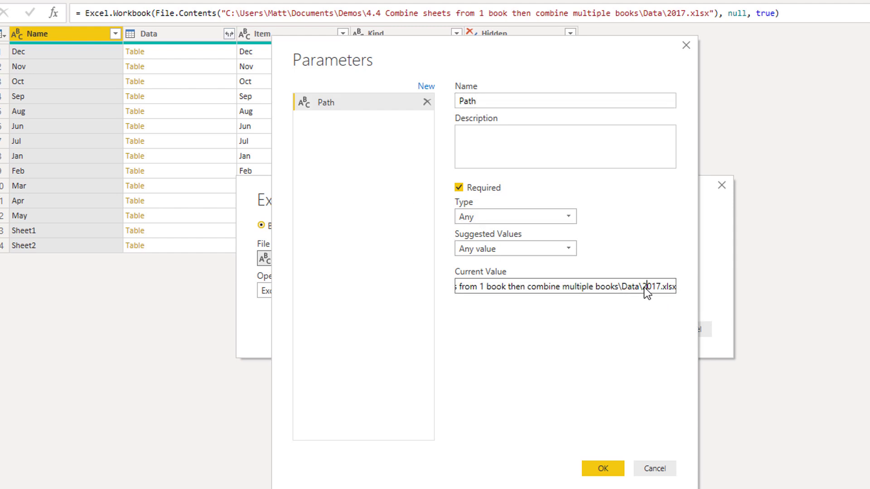
drag(644, 287, 699, 289)
key(ctrl+c)
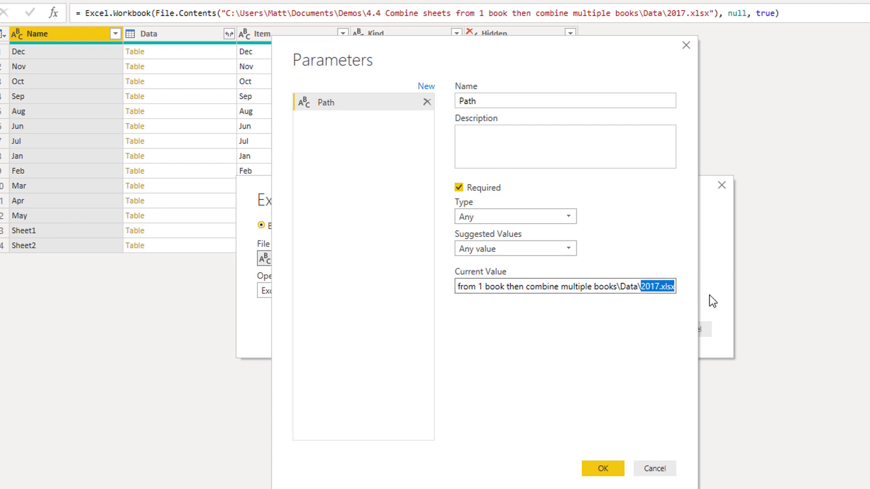
key(BackSpace)
click(606, 470)
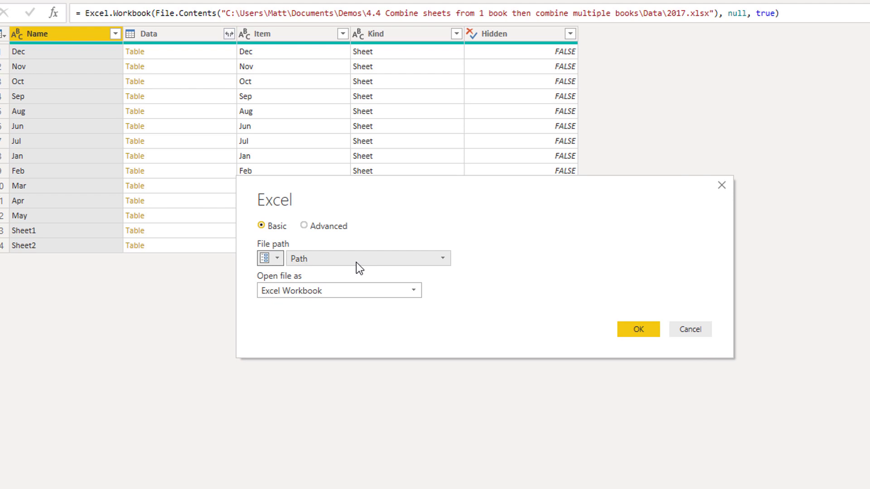
- Build the Source file path from parts, with the first part using the Path parameter
click(303, 225)
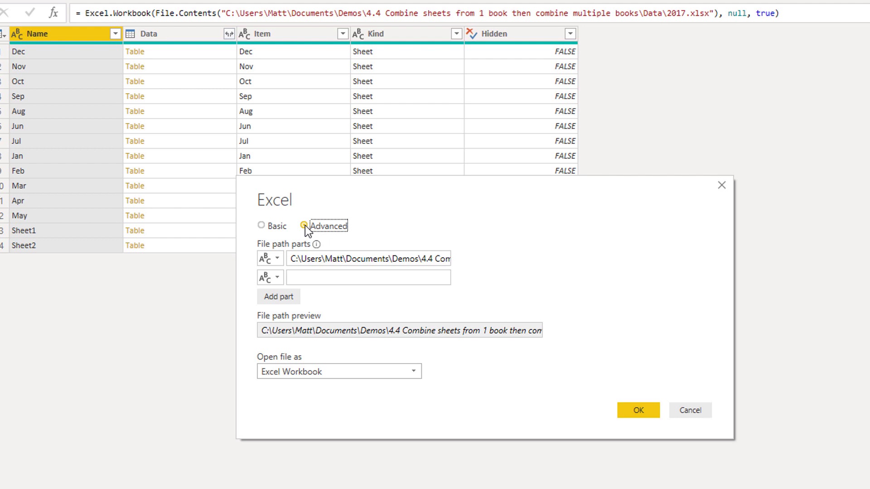
click(278, 258)
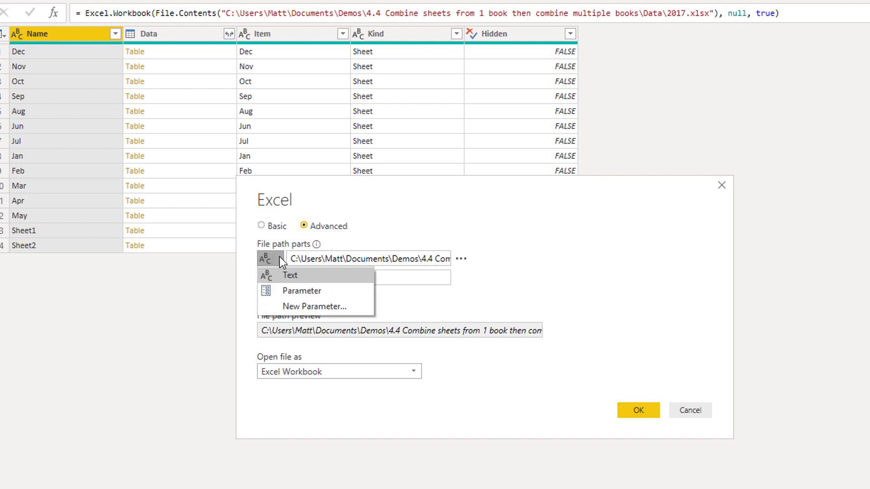
click(289, 286)
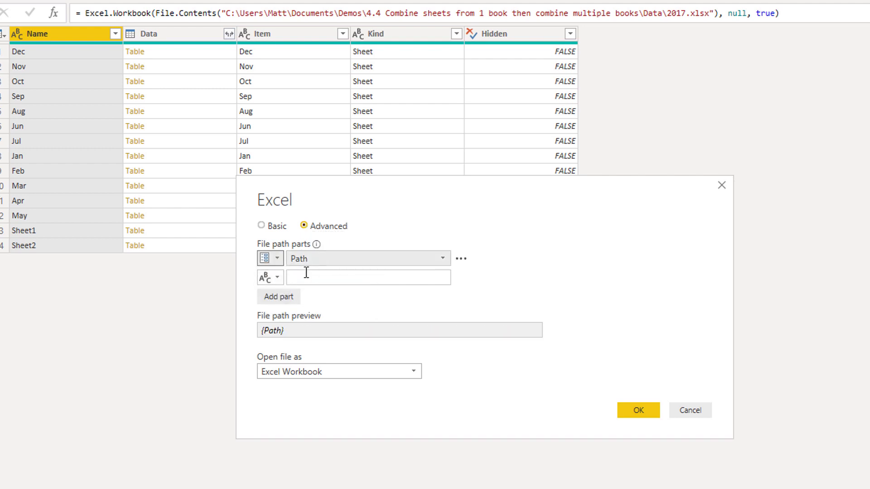
- Create a FileName parameter set to 2017.xlsx and use it as the second path part
click(278, 277)
click(301, 325)
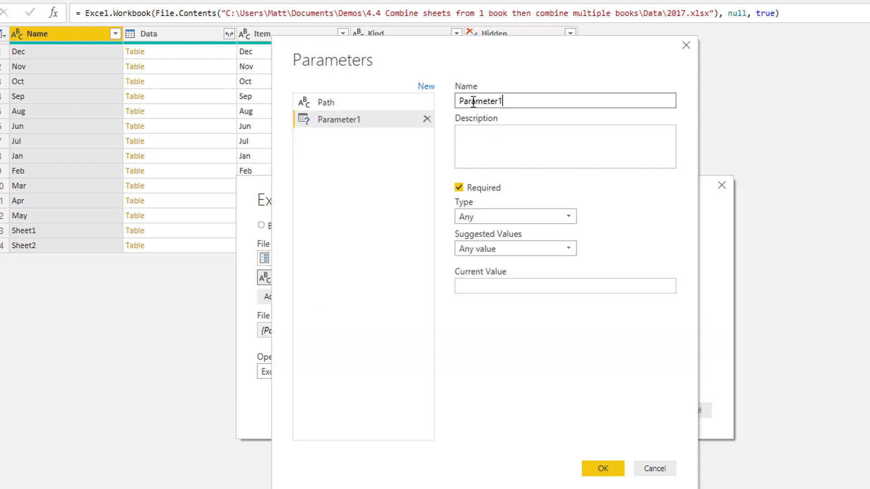
double_click(503, 100)
text(FileName)
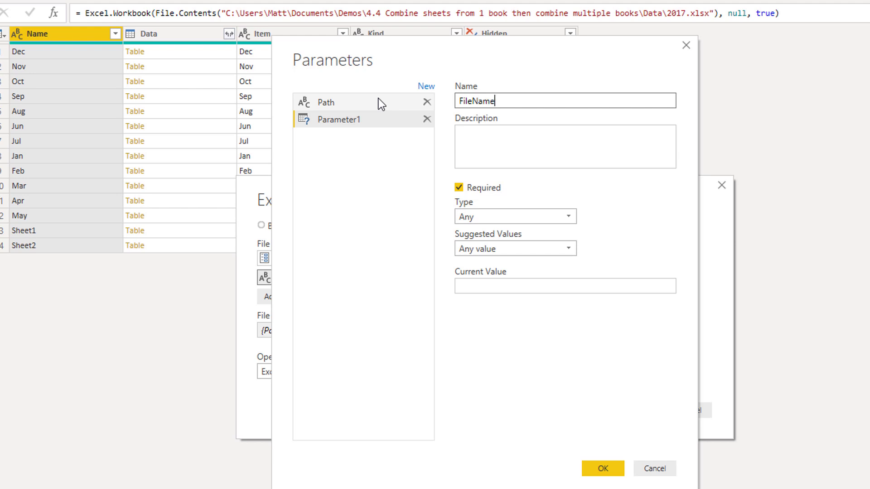
click(487, 287)
key(ctrl+v)
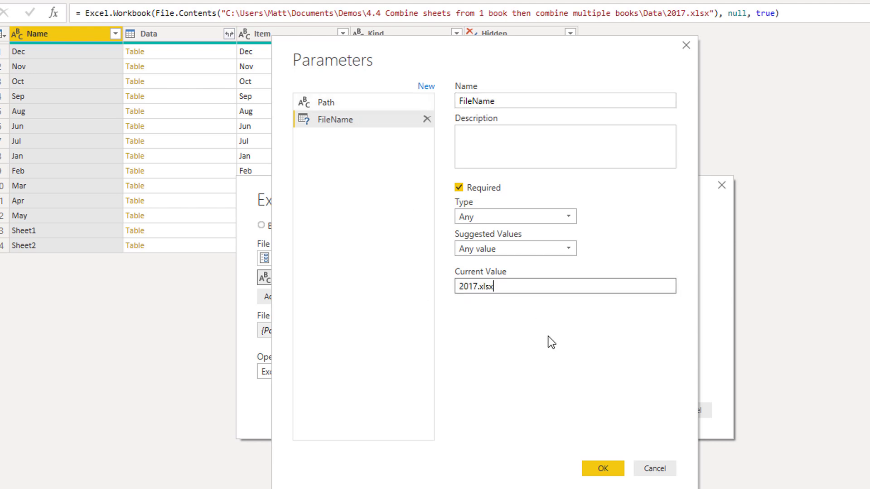
click(609, 471)
click(277, 278)
click(290, 303)
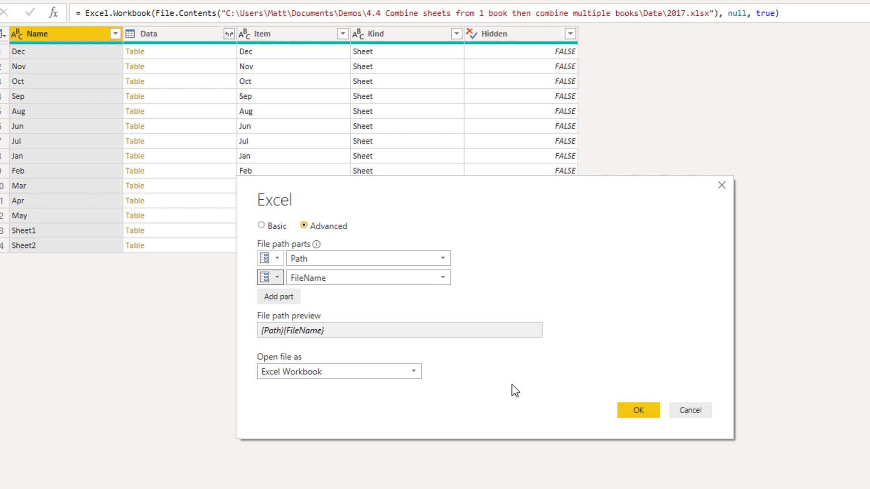
click(638, 410)
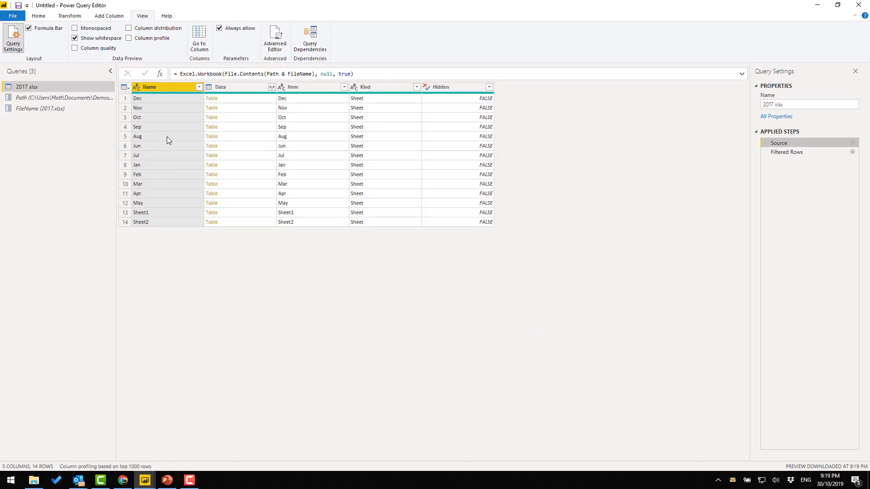
- Create the fnAllSheetNames function from the 2017 xlsx query at its Filtered Rows step
click(781, 153)
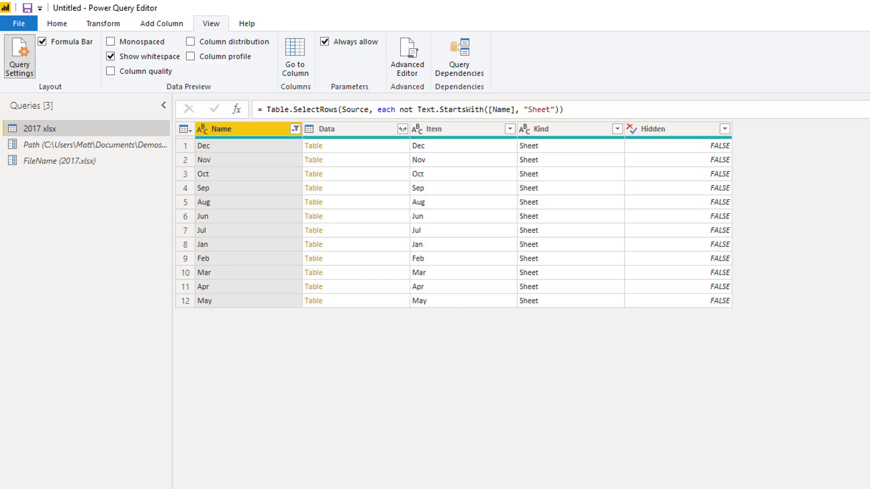
right_click(45, 131)
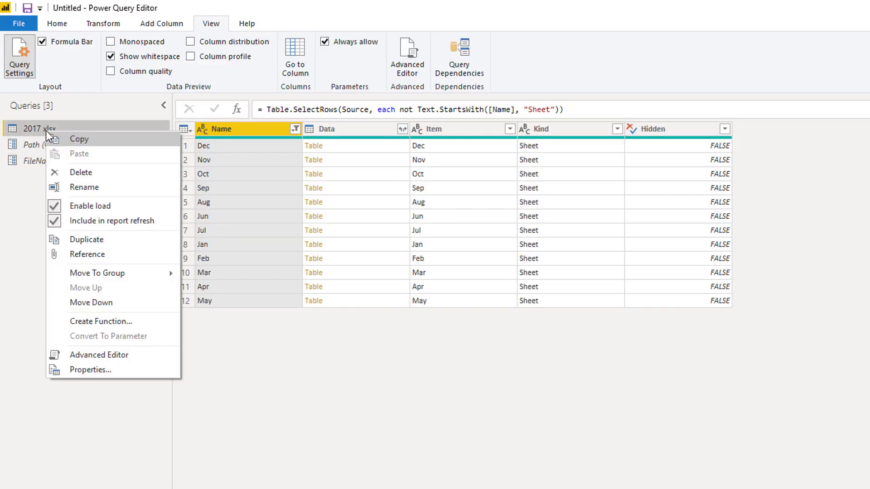
click(113, 321)
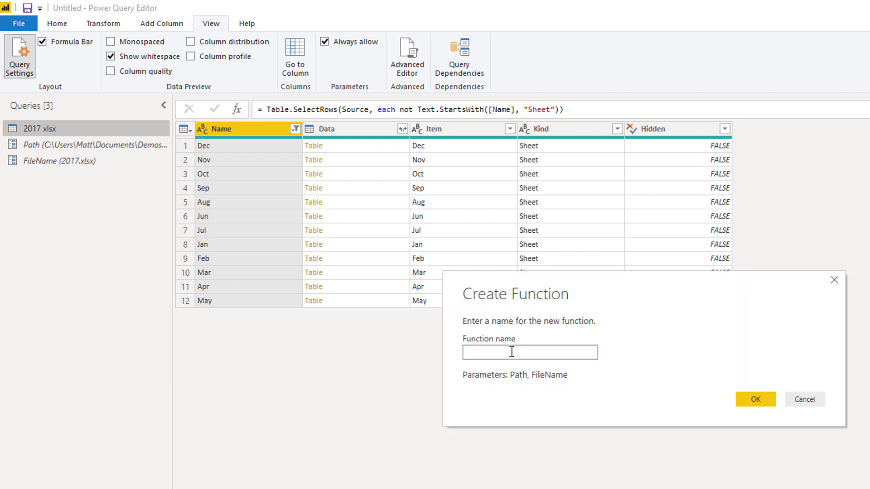
text(fnALIS)
key(BackSpace)
text(SheetNames)
click(753, 401)
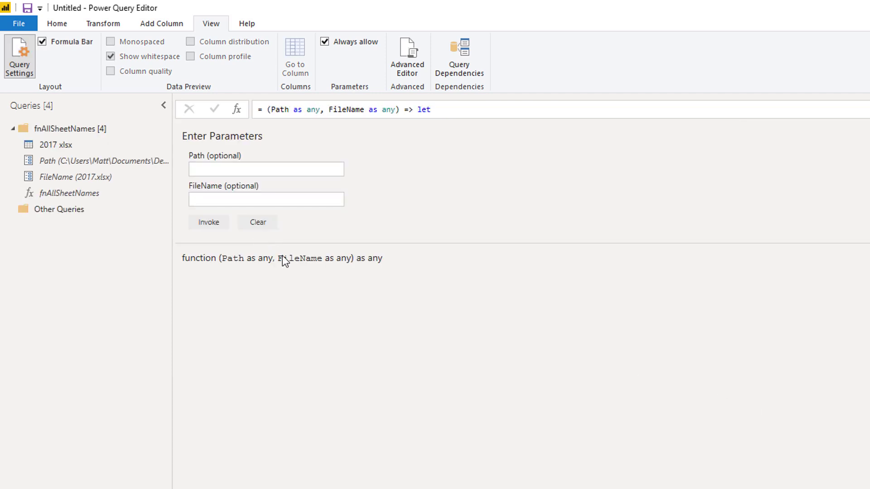
- Keep only the Name column of the 2017 xlsx query and rename it SheetName
click(95, 195)
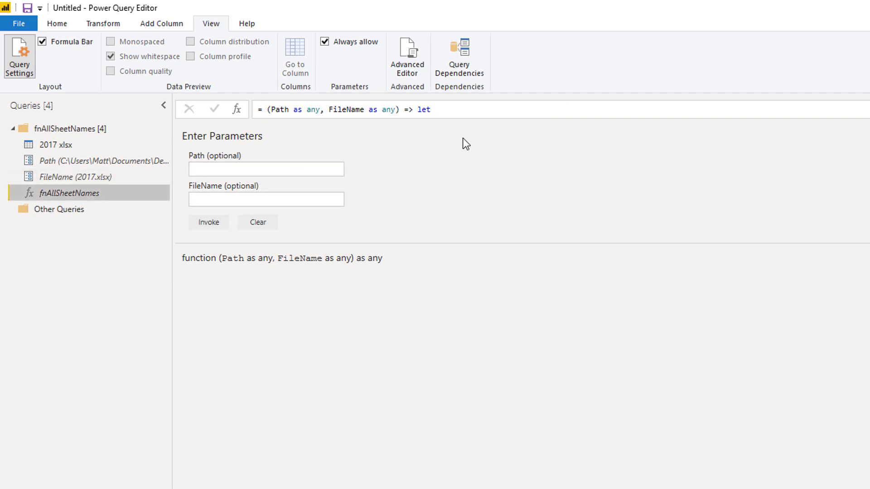
click(281, 205)
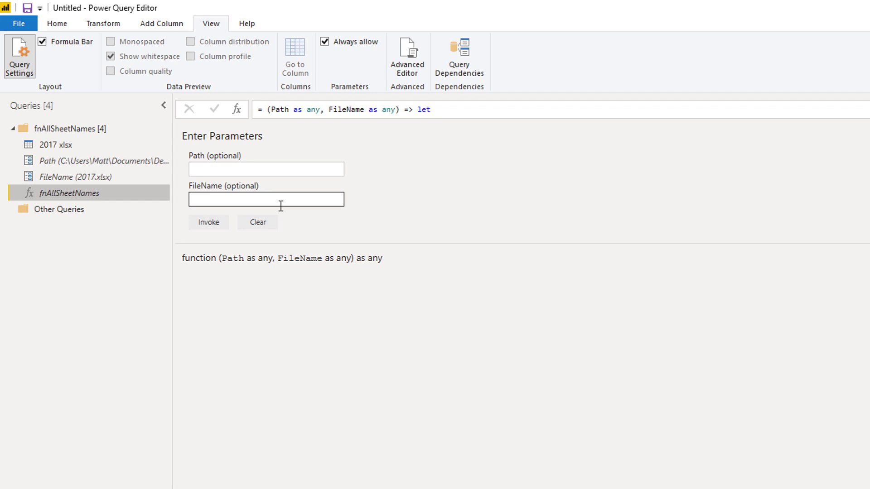
click(58, 146)
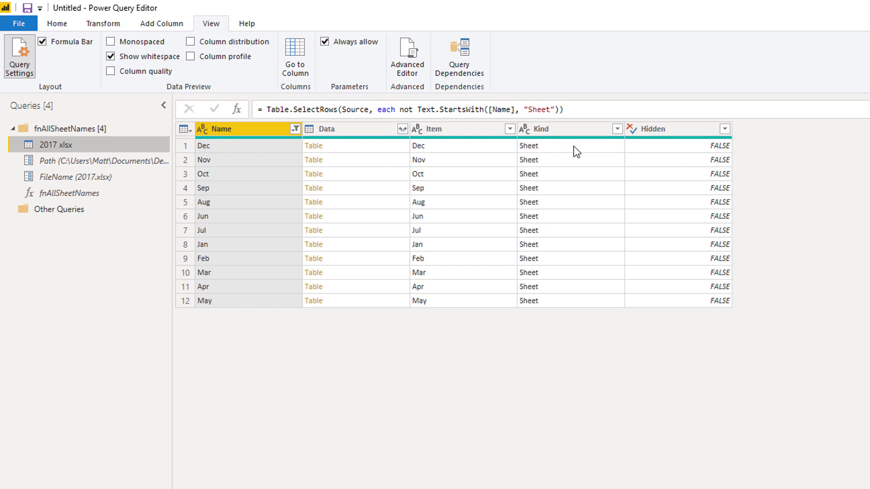
click(448, 130)
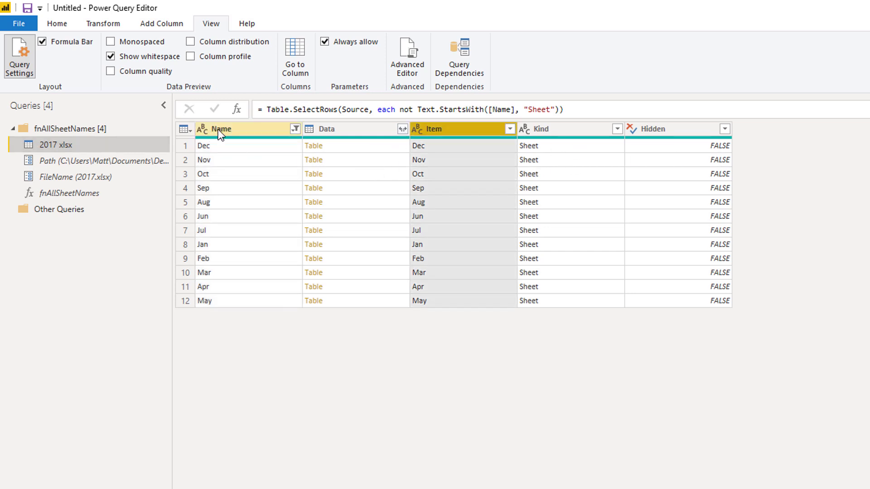
click(239, 129)
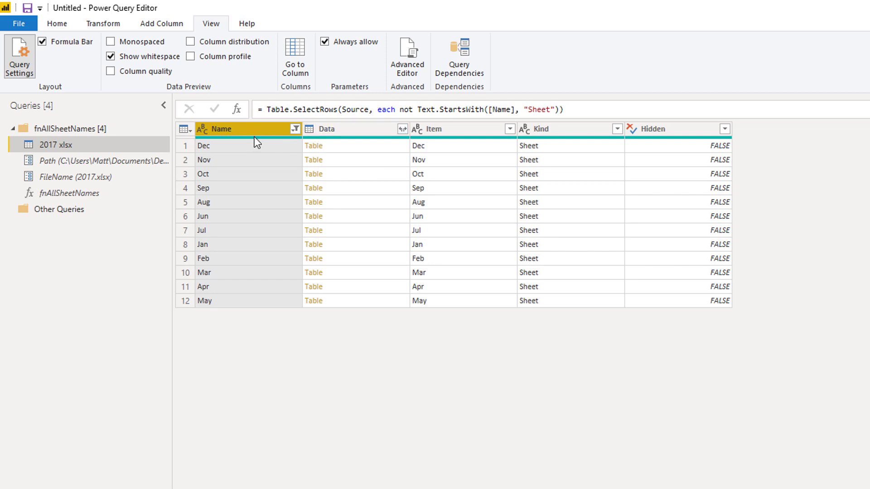
right_click(255, 129)
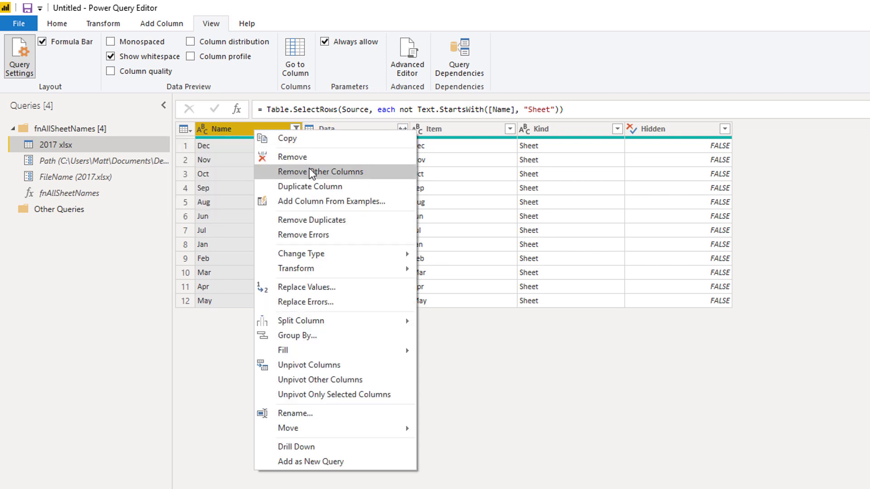
click(310, 171)
double_click(236, 130)
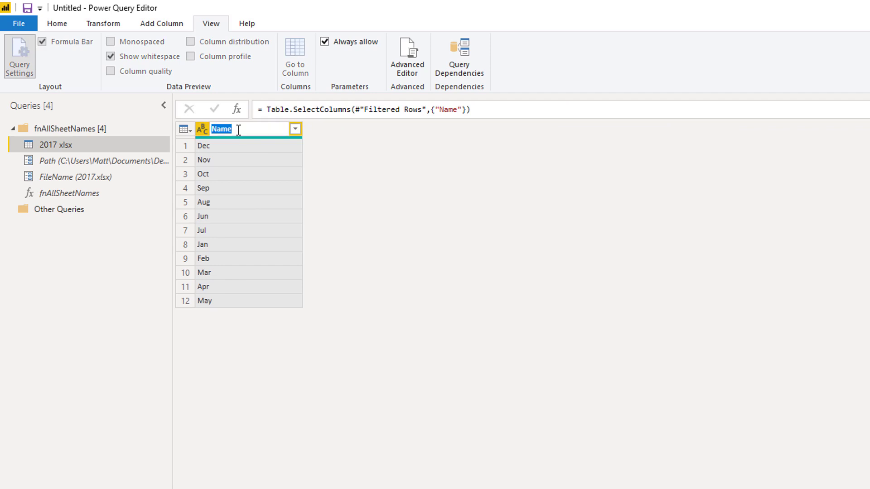
text(SheetName)
key(Return)
- Check the fnAllSheetNames function's Path and FileName inputs
click(77, 194)
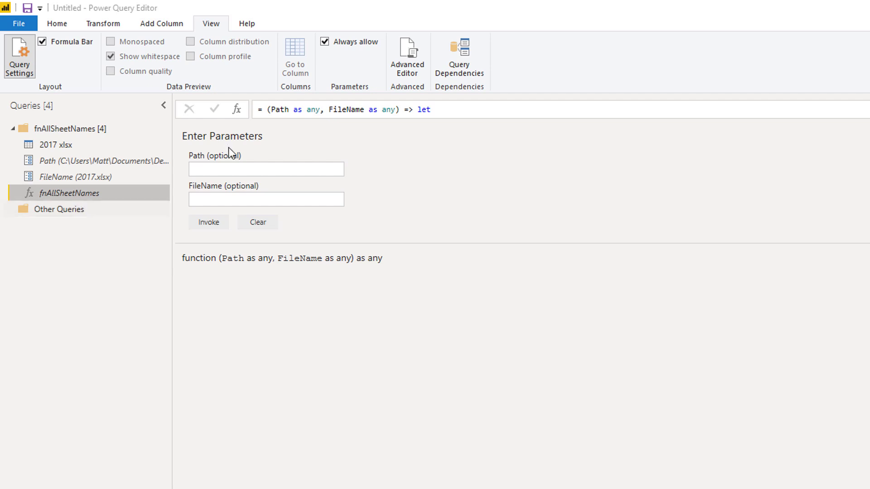
click(210, 196)
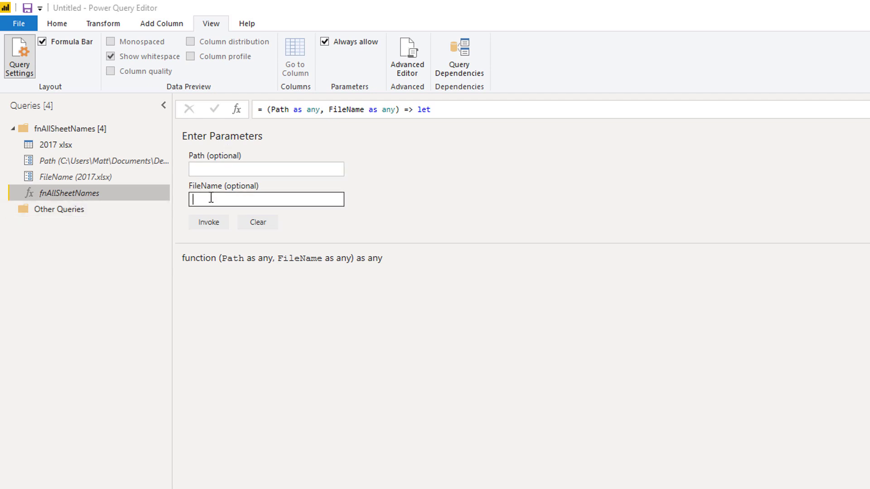
click(205, 168)
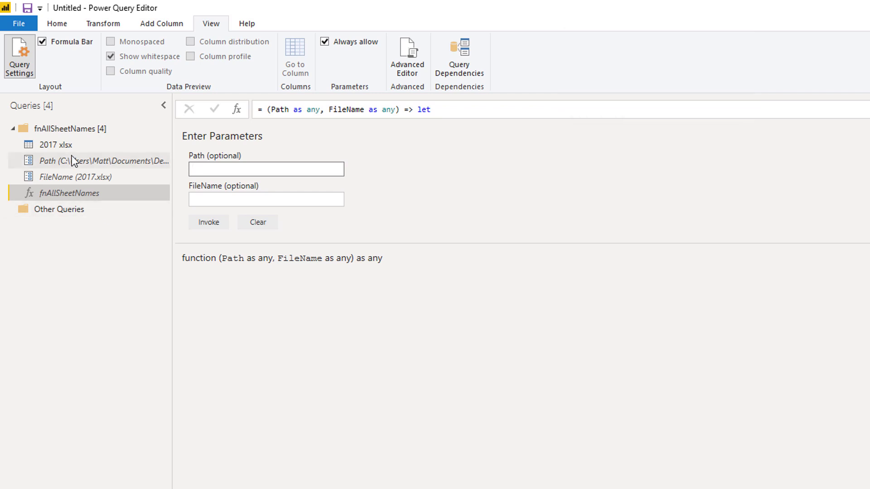
click(64, 146)
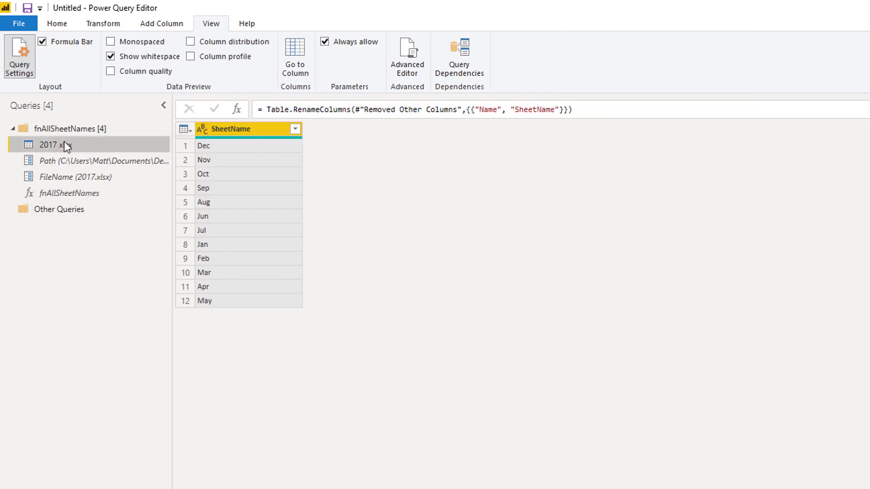
- Rename the query to SingleWorkbook, then duplicate it as SingleWorkbook (2)
right_click(63, 143)
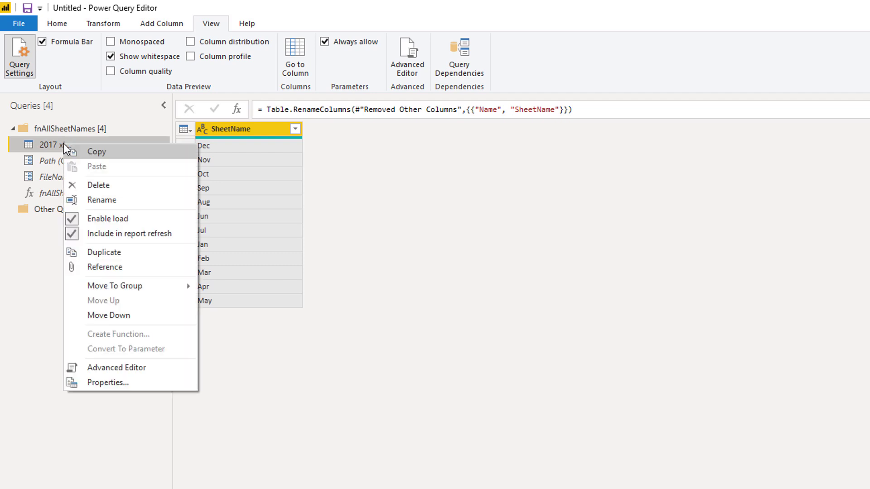
click(111, 202)
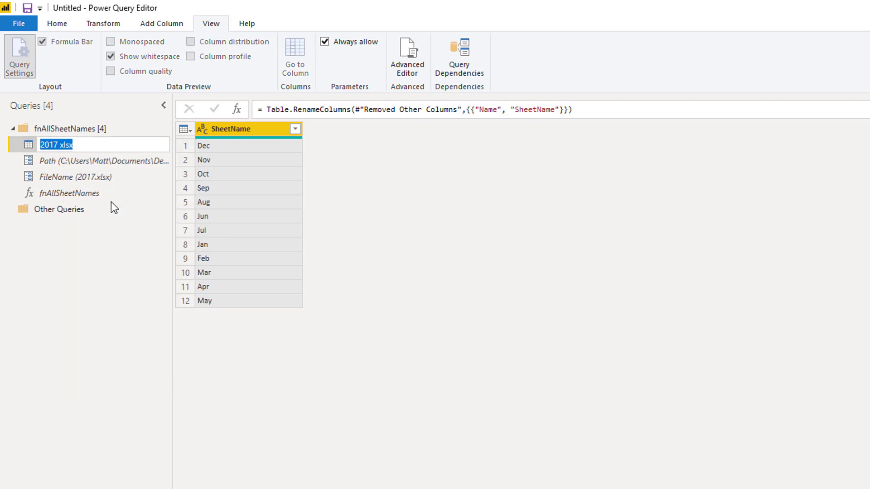
text(Sheet)
key(BackSpace)
key(BackSpace)
key(BackSpace)
key(BackSpace)
text(inglew)
key(BackSpace)
text(Workbook)
key(Return)
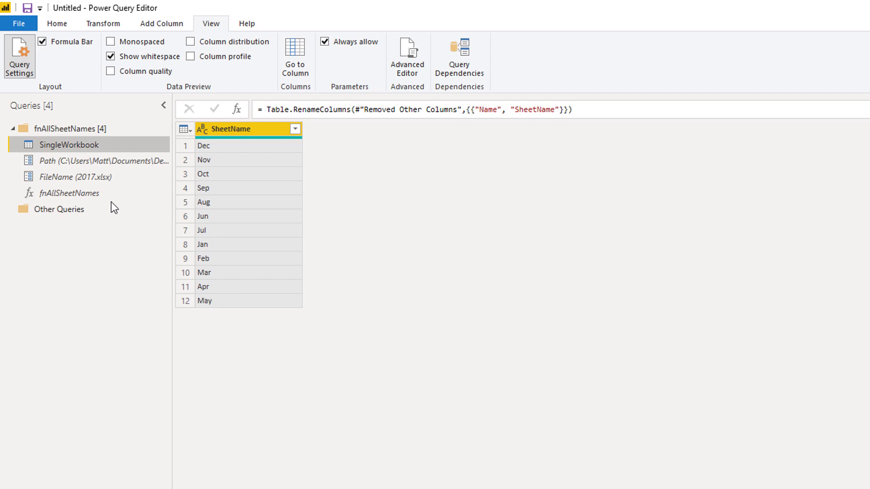
right_click(84, 144)
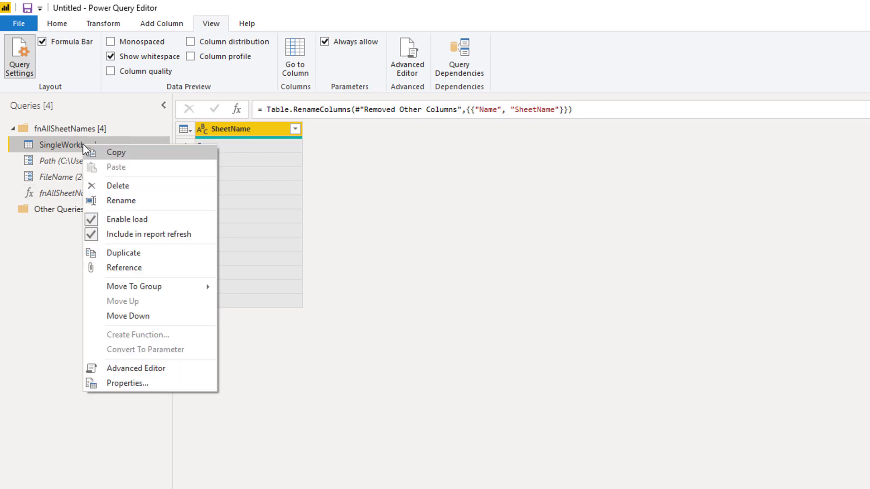
click(120, 252)
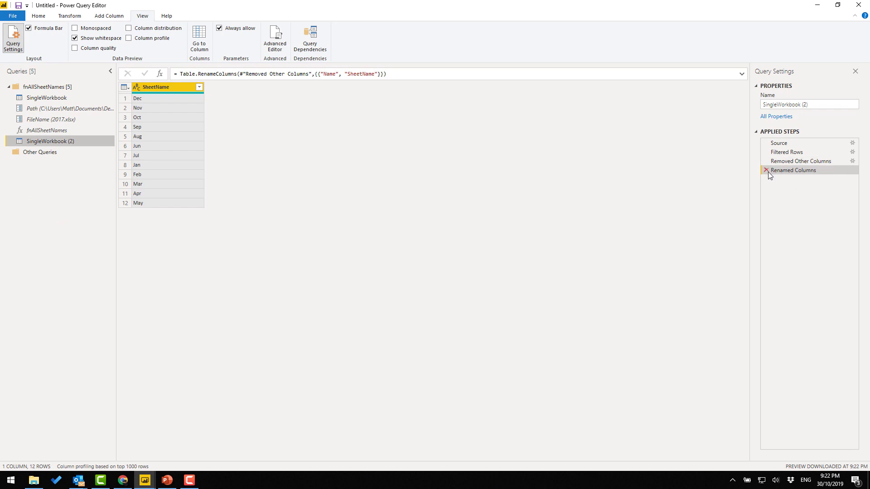
- Delete the Renamed Columns and Removed Other Columns steps from SingleWorkbook (2)
click(766, 170)
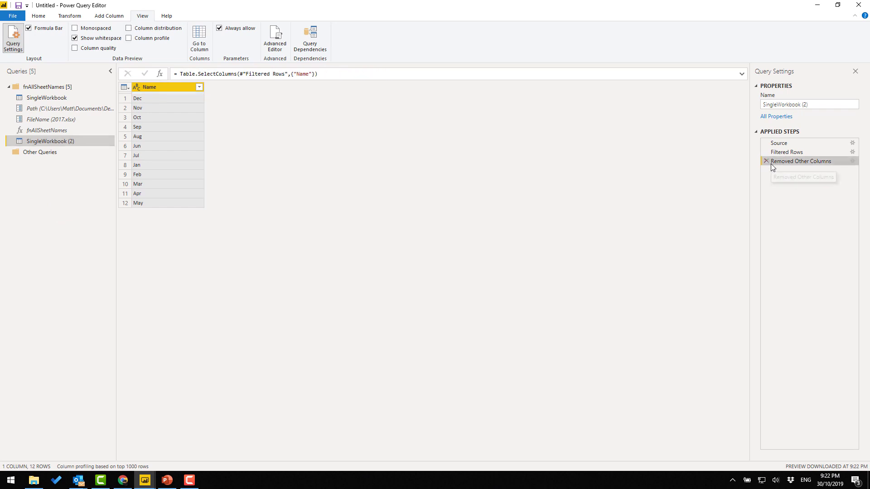
click(767, 161)
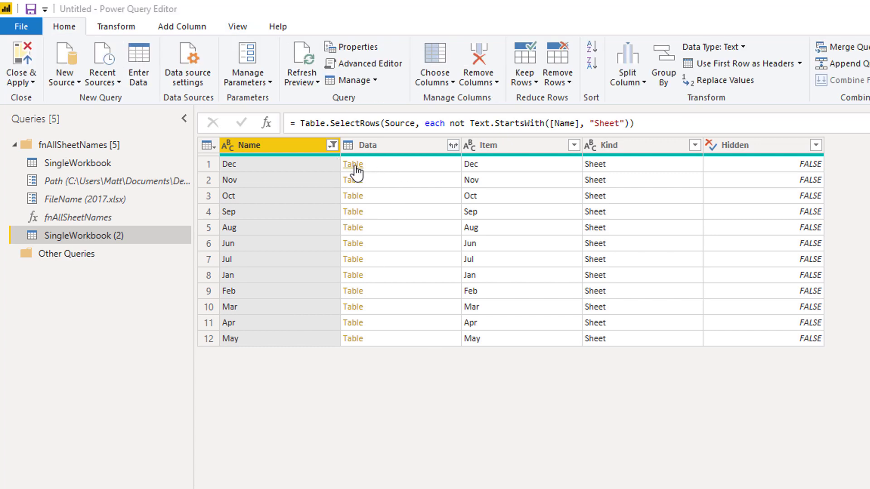
- Return to the Dec_Sheet step and select the hard-coded "Dec" in its Item="Dec" formula
click(355, 172)
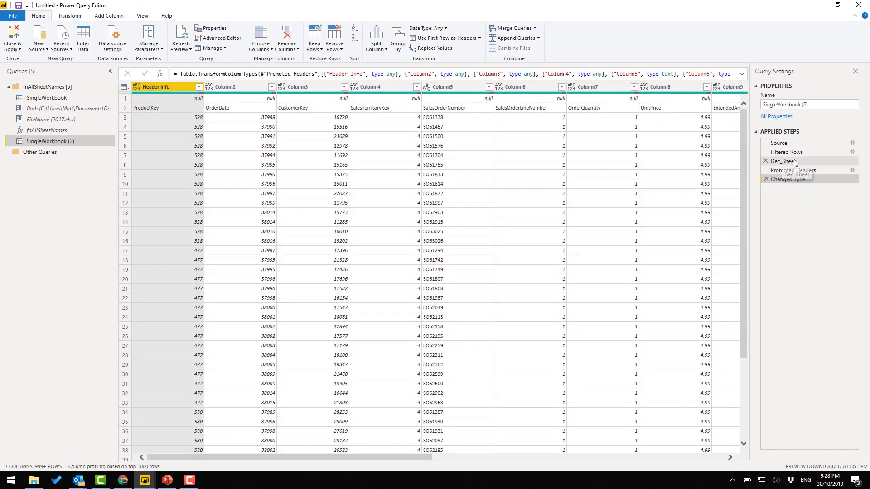
click(801, 152)
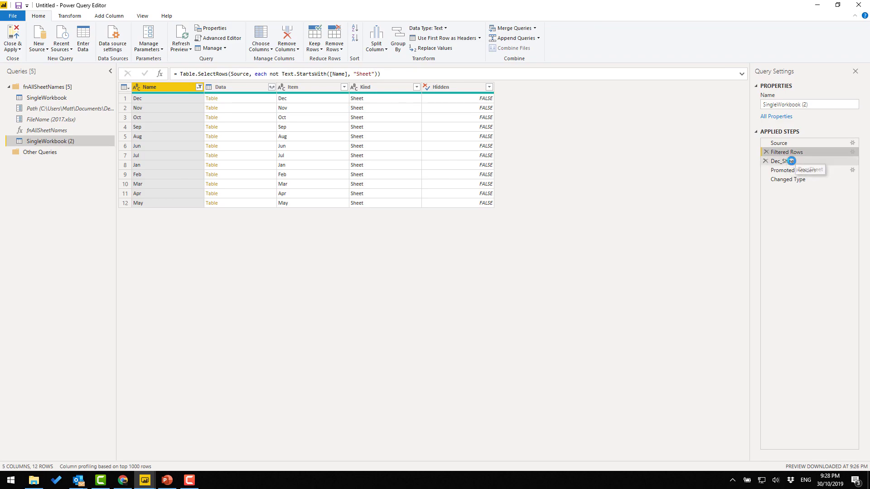
click(790, 161)
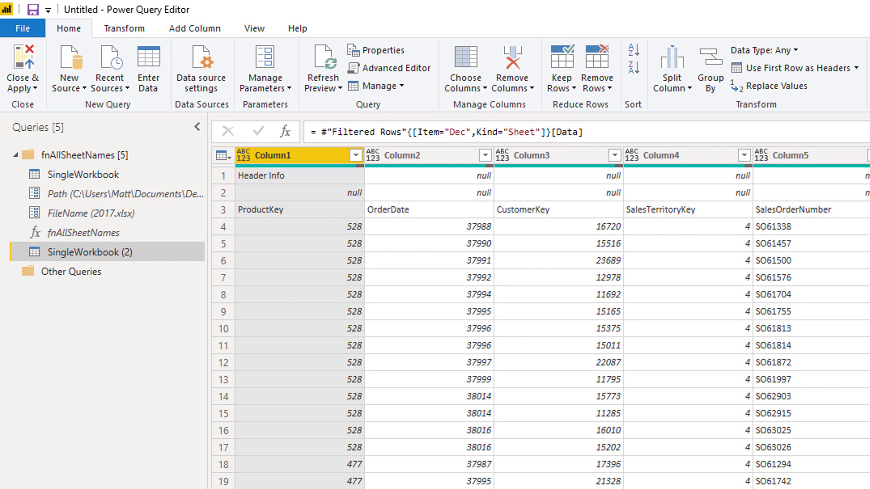
click(868, 136)
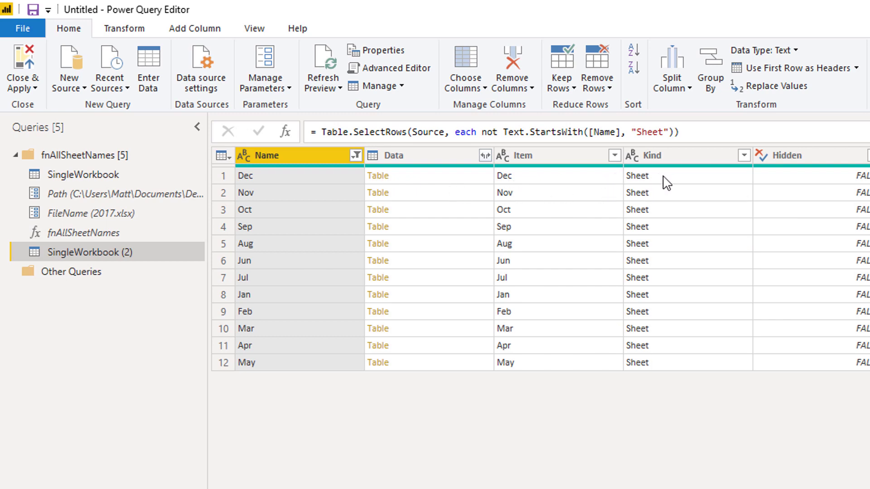
key(Down)
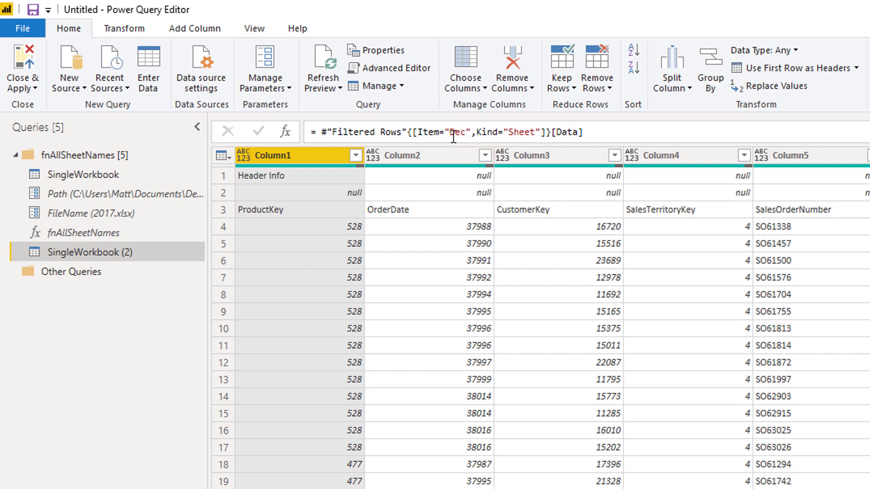
drag(445, 132, 471, 131)
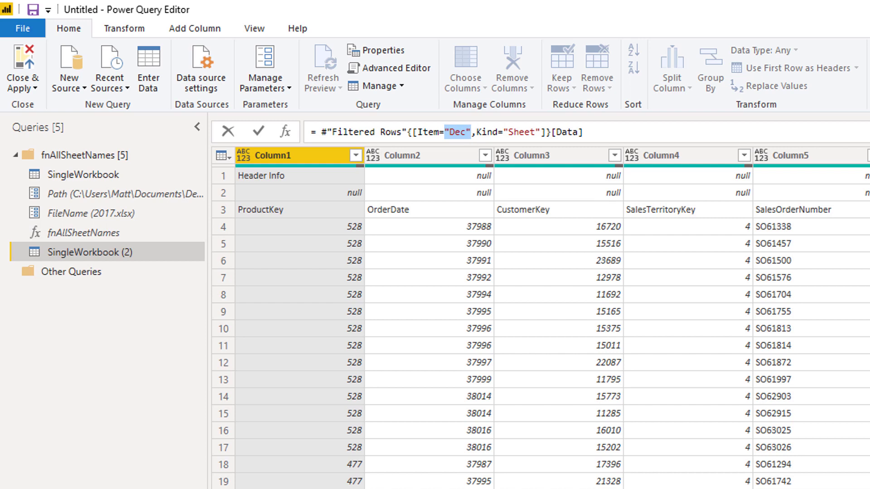
- Add a new SheetName parameter valued Dec and file it in the fnAllSheetNames folder beside Path and FileName
click(268, 82)
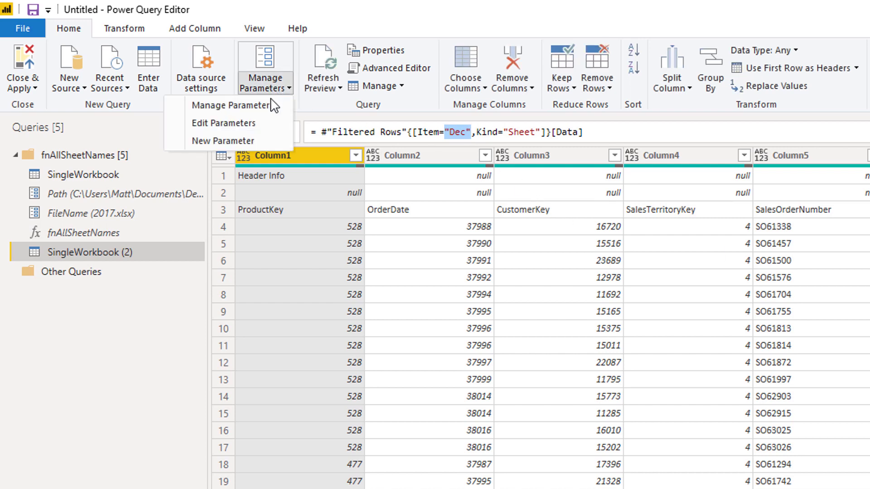
click(261, 138)
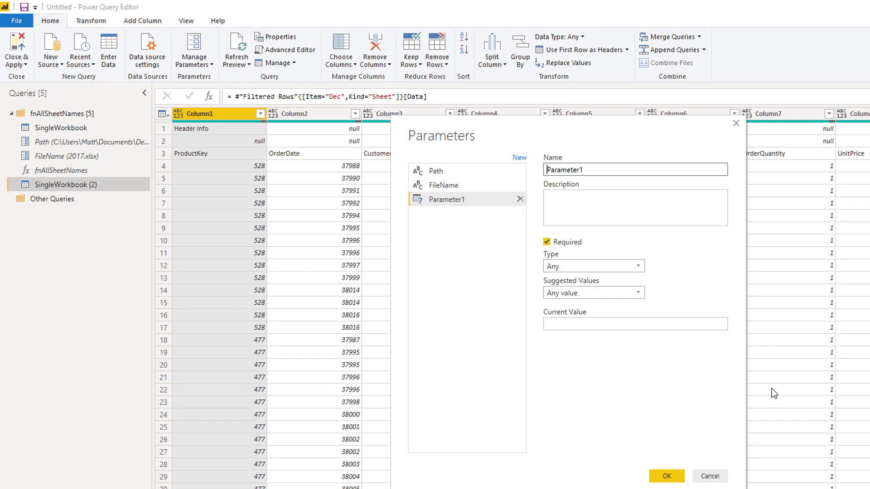
double_click(546, 170)
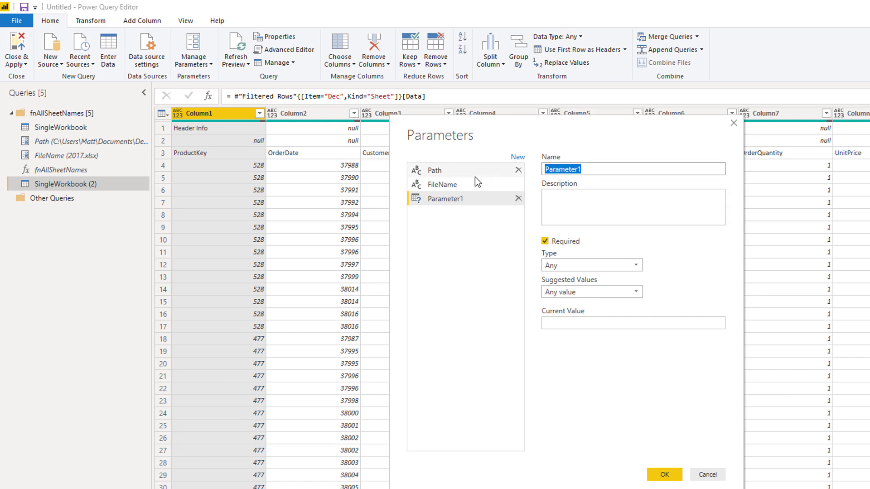
text(Sheet)
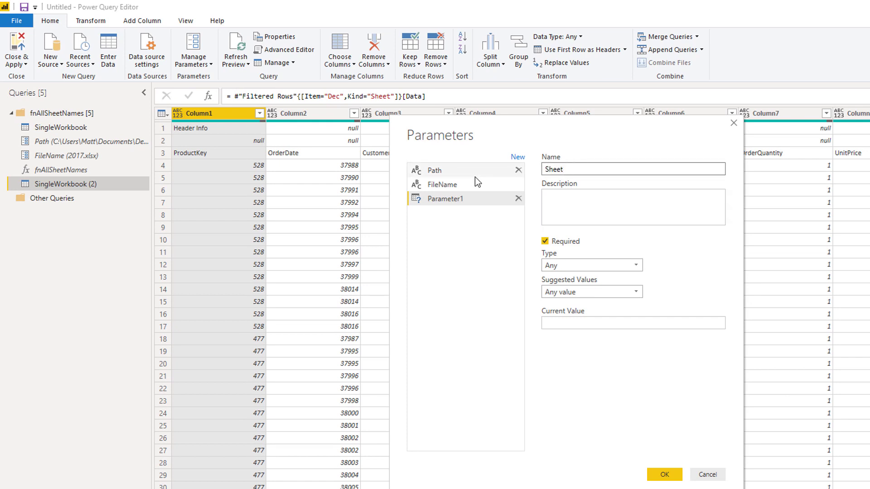
text(Name)
click(592, 325)
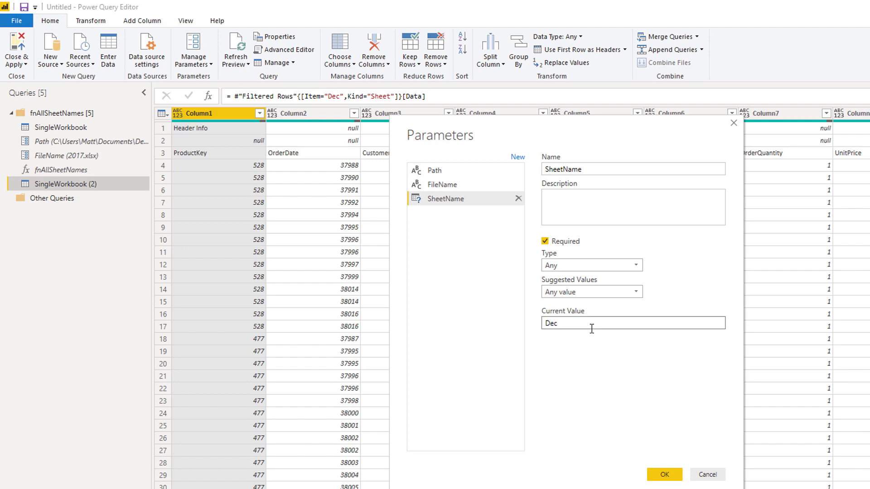
click(665, 474)
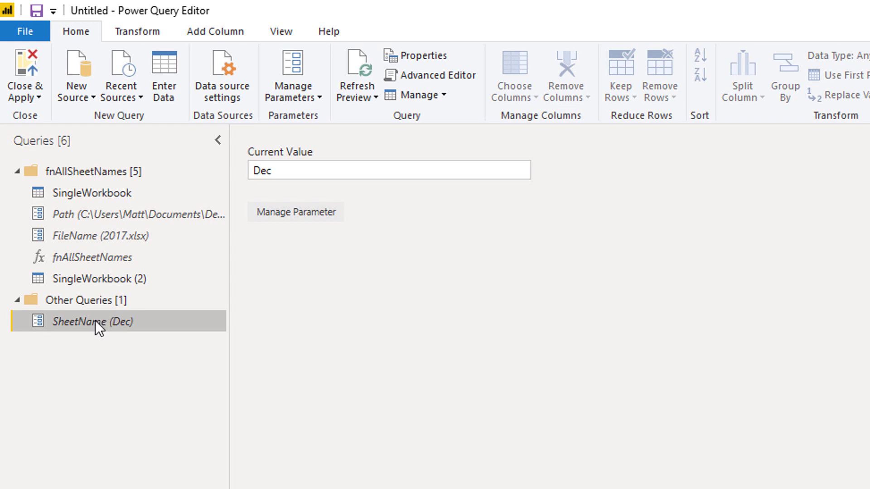
drag(96, 320, 98, 238)
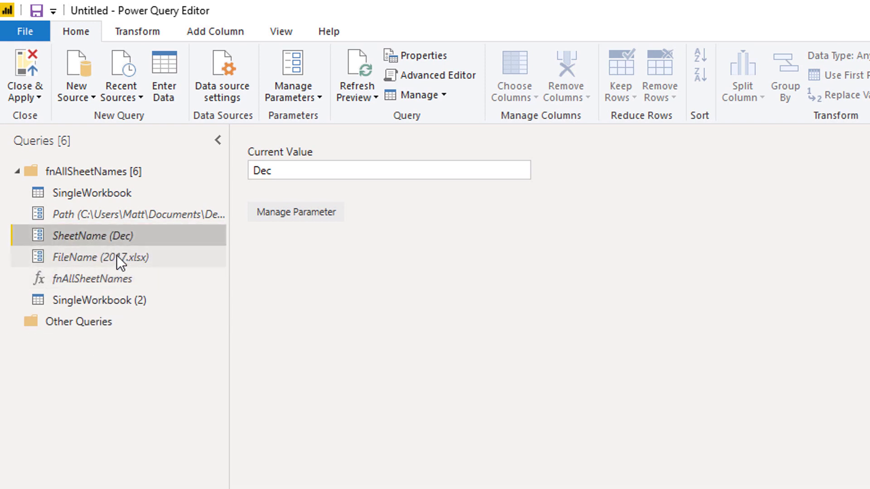
click(106, 300)
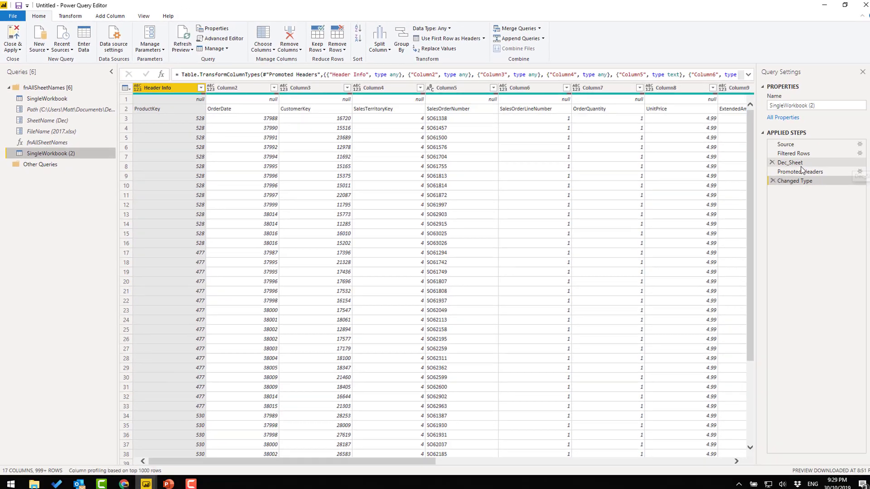
- Change the Dec_Sheet formula to filter on Item=SheetName instead of "Dec"
click(791, 162)
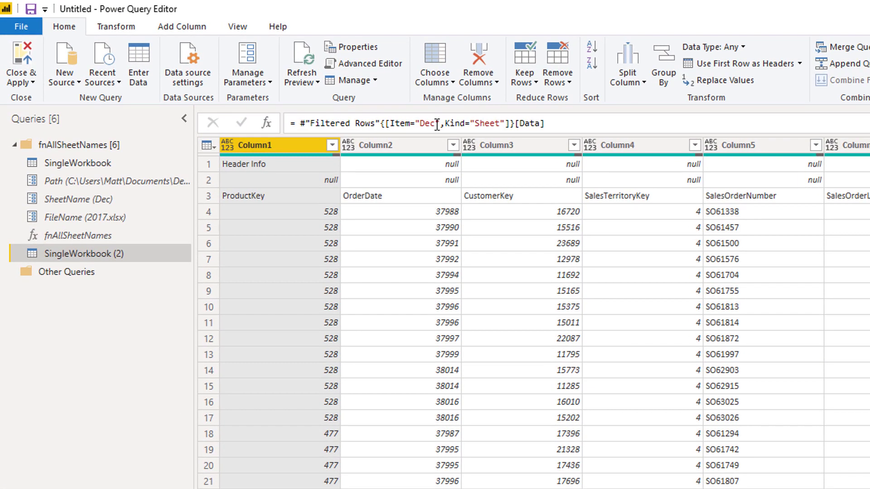
click(439, 125)
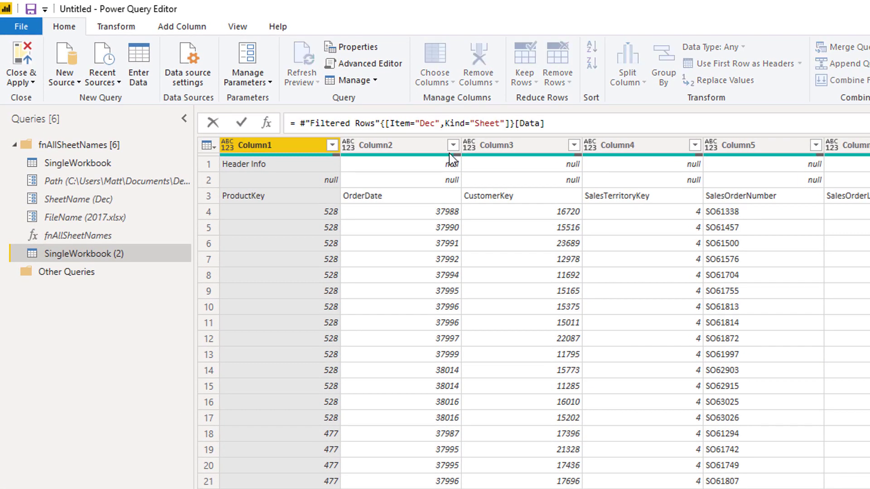
key(BackSpace)
key(BackSpace)
key(BackSpace)
key(BackSpace)
key(BackSpace)
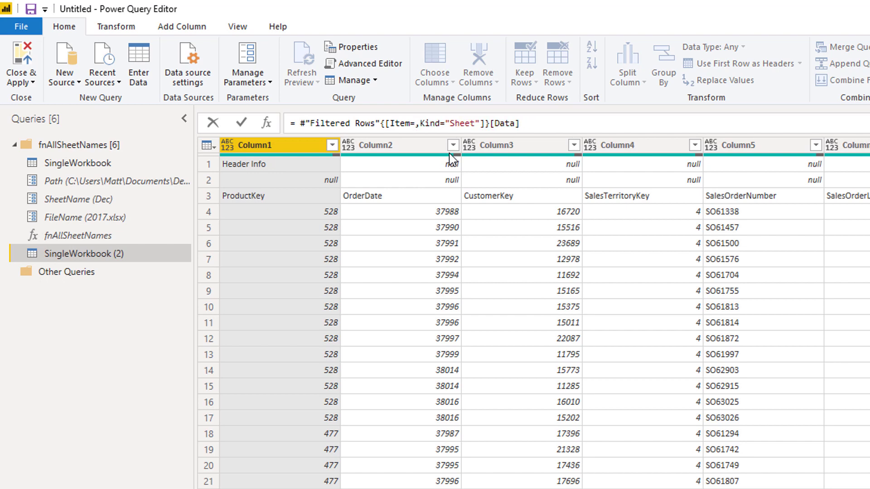
text(SheetName)
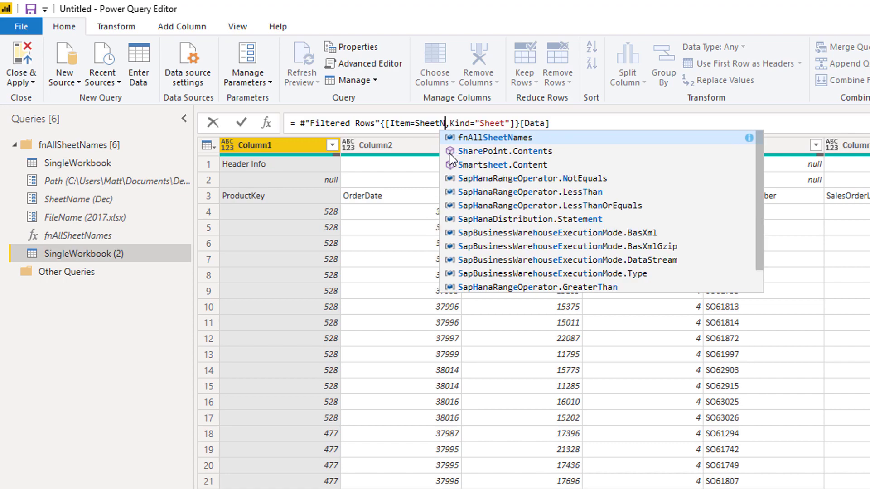
key(Return)
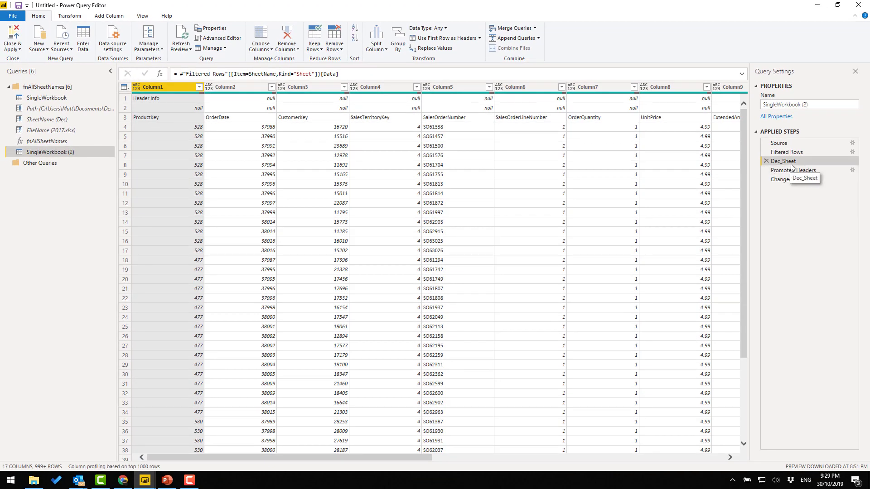
- Rename the Dec_Sheet step to SelectedSheet
right_click(792, 165)
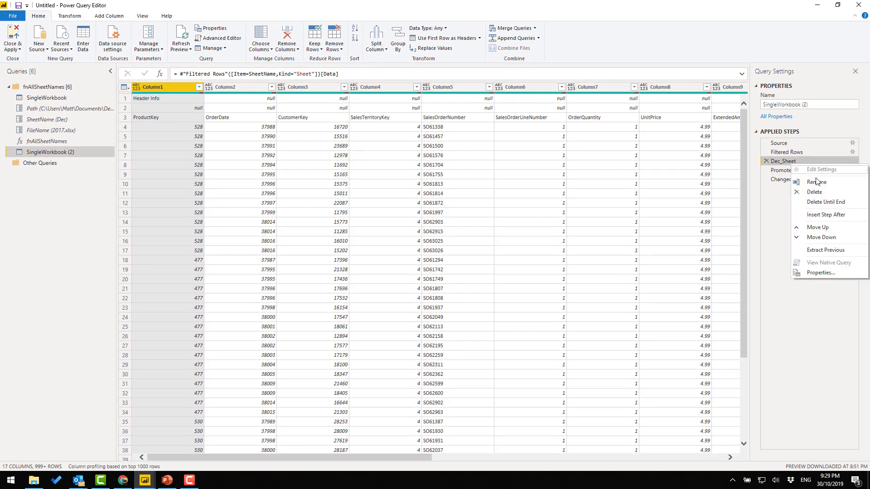
click(808, 180)
click(788, 161)
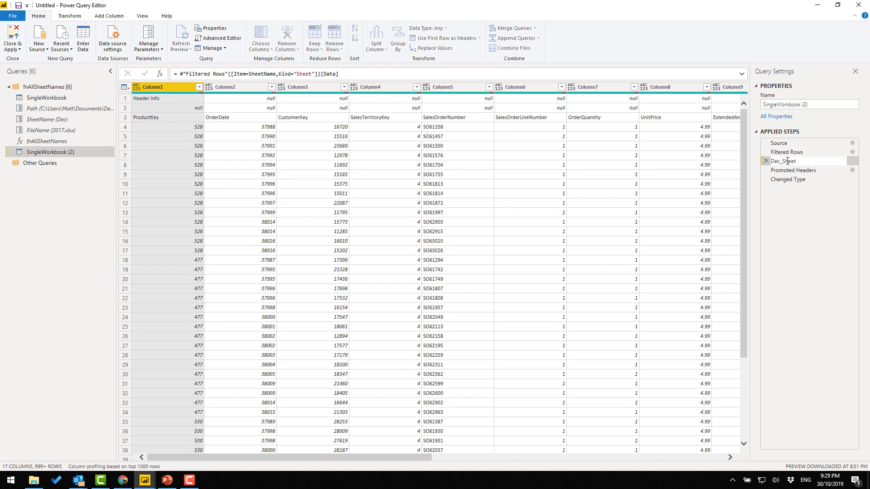
drag(784, 162, 754, 162)
text(Selected)
key(Return)
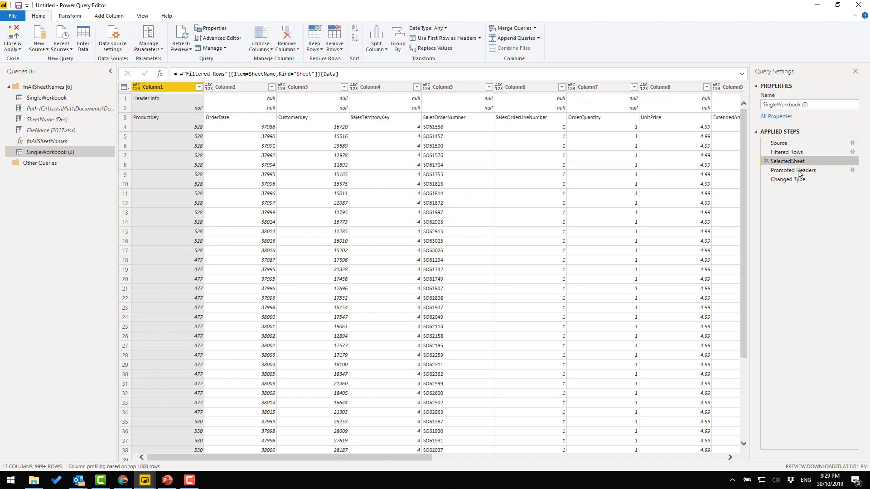
- Delete the existing Changed Type and Promoted Headers steps
click(797, 170)
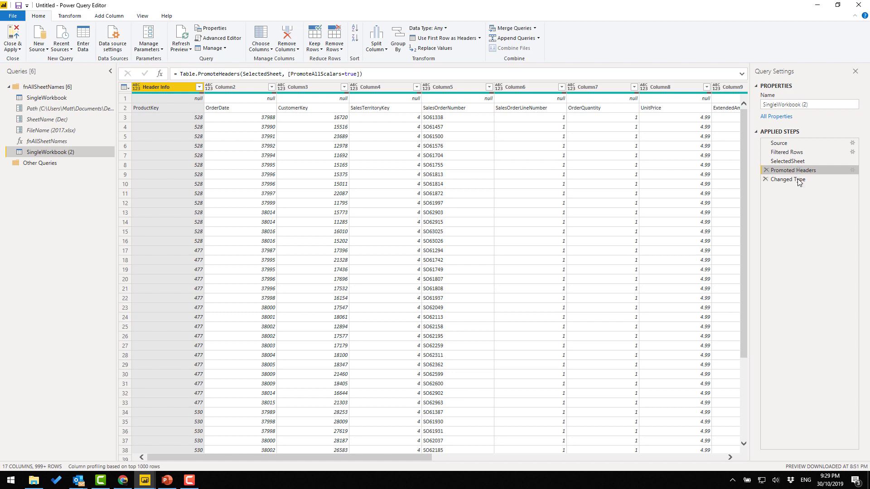
click(797, 180)
click(794, 171)
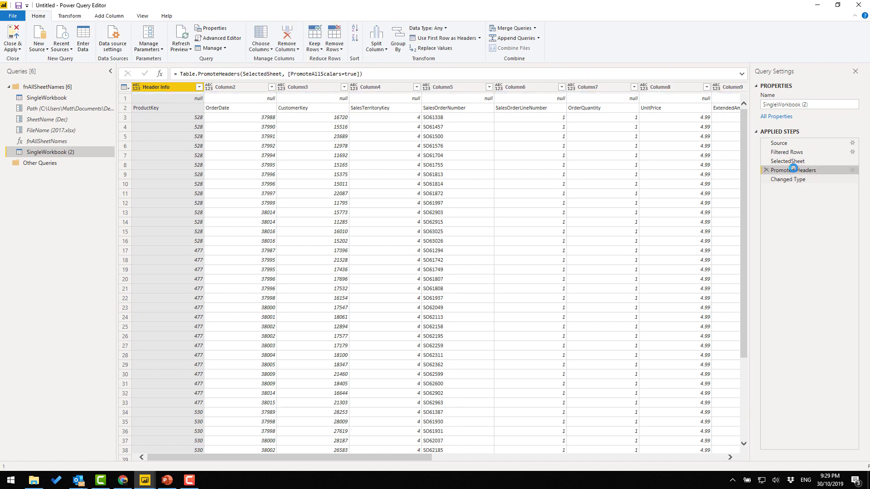
click(770, 181)
click(766, 179)
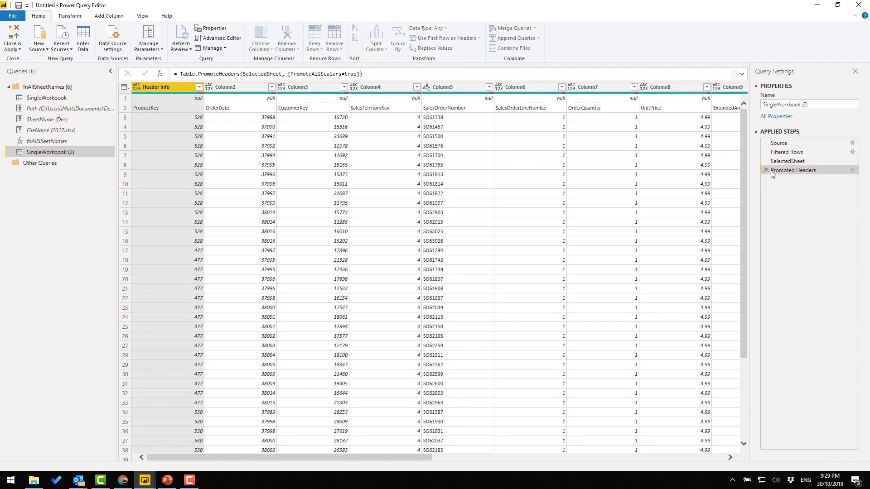
click(766, 170)
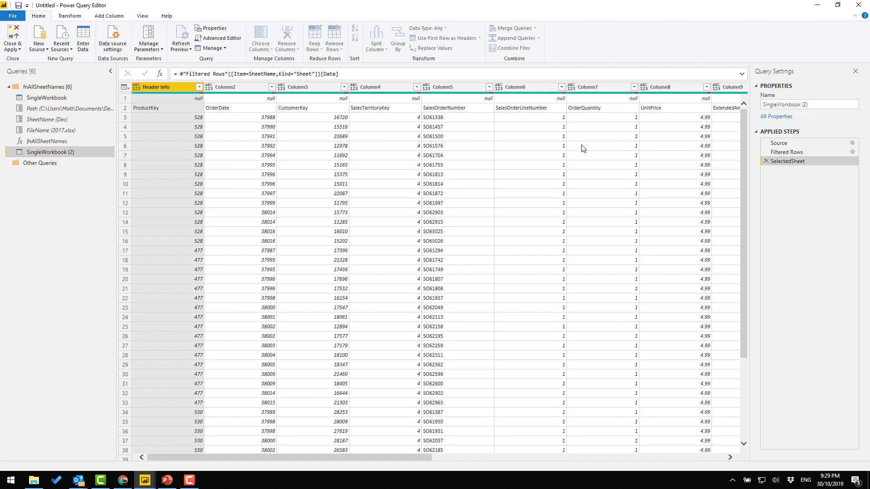
- Remove the top 2 rows and promote the first row to headers, leaving step order unchanged
click(124, 87)
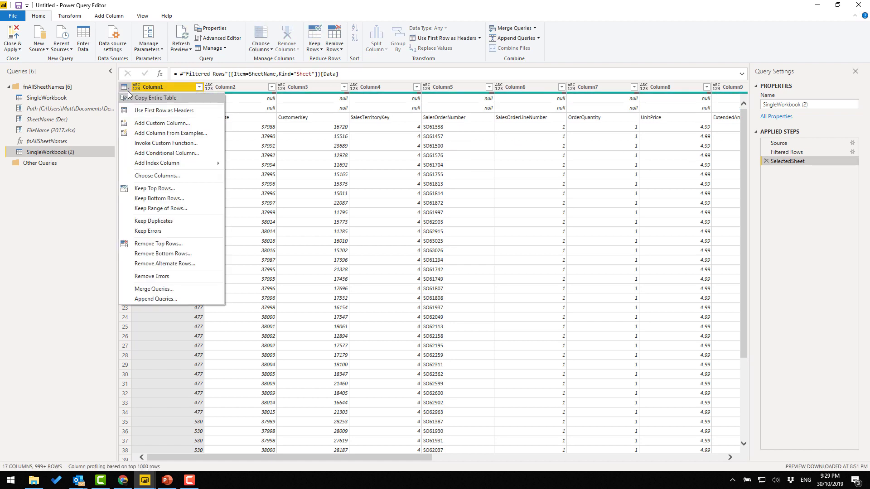
click(169, 246)
text(2)
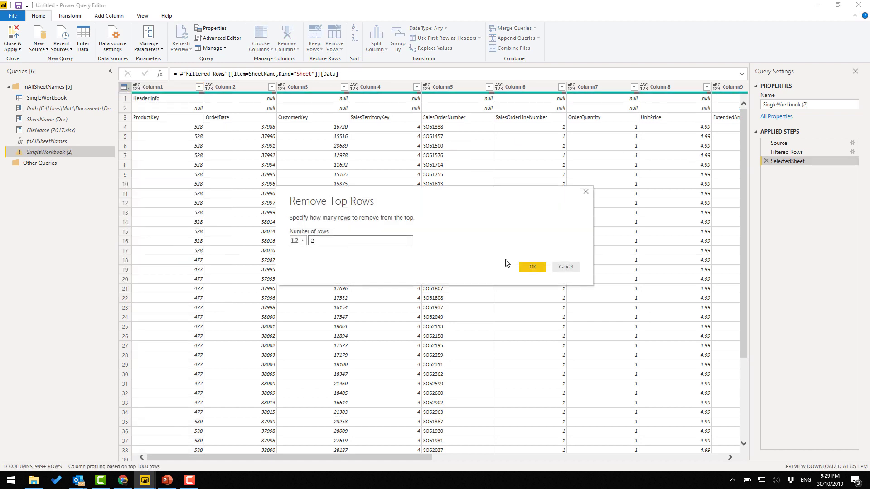
click(532, 267)
click(125, 88)
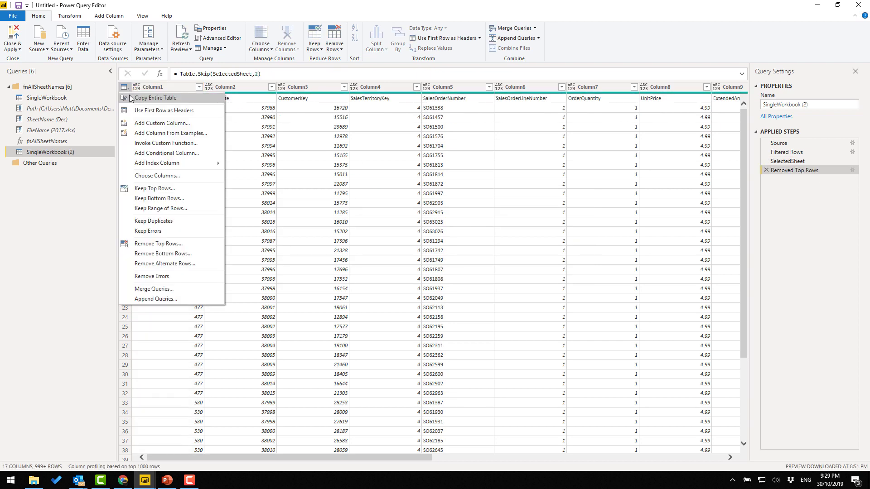
click(134, 111)
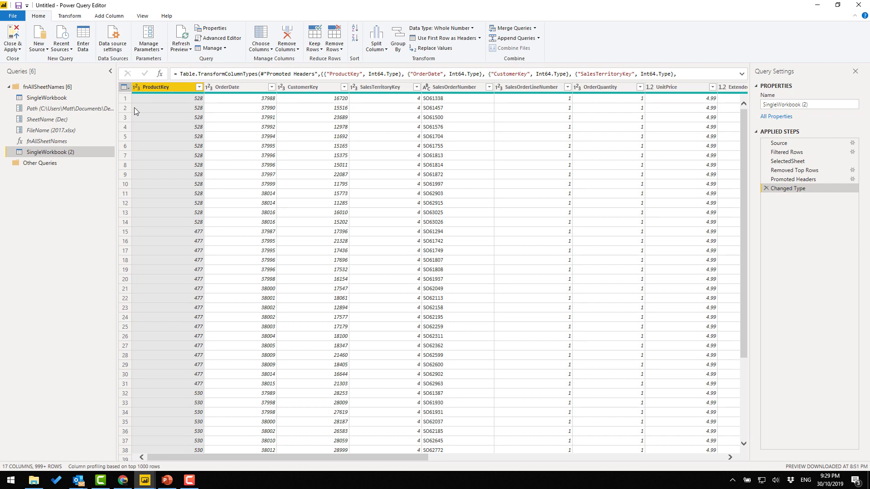
mouse_move(803, 181)
mouse_down()
mouse_move(792, 155)
mouse_move(800, 187)
mouse_up()
drag(578, 137, 582, 125)
- Rename the query to SingleSheet
click(801, 106)
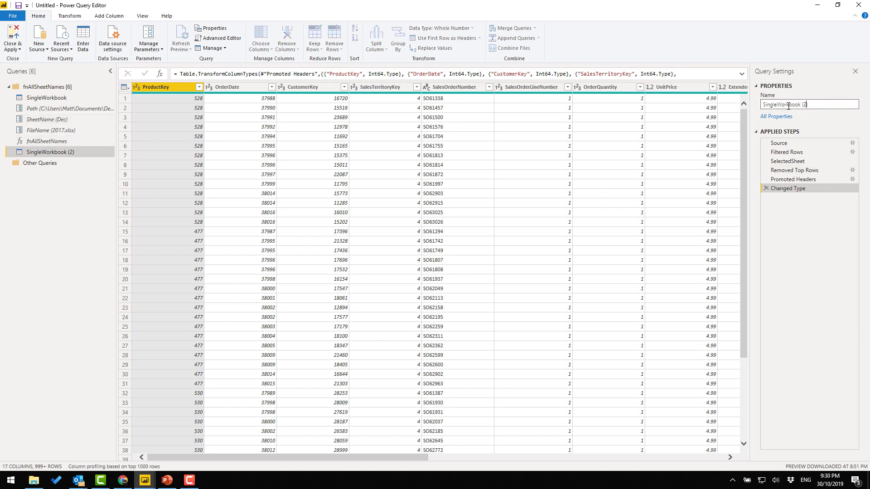
key(ctrl+a)
text(S)
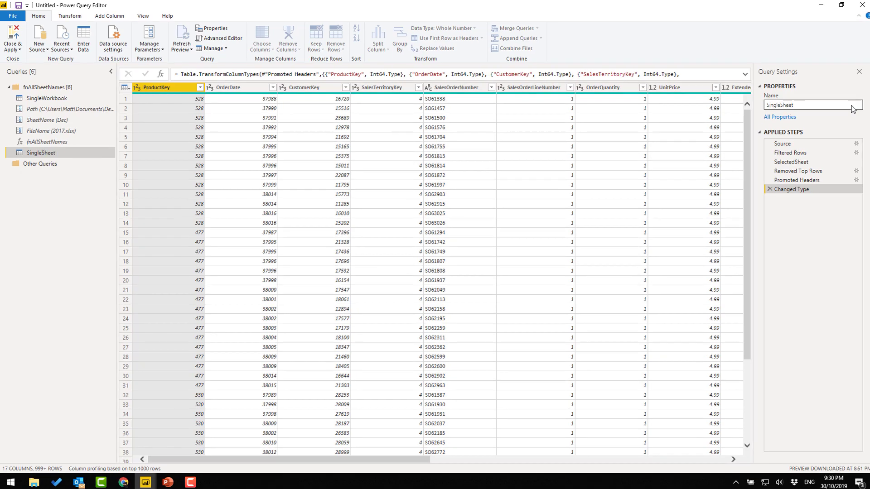
key(Return)
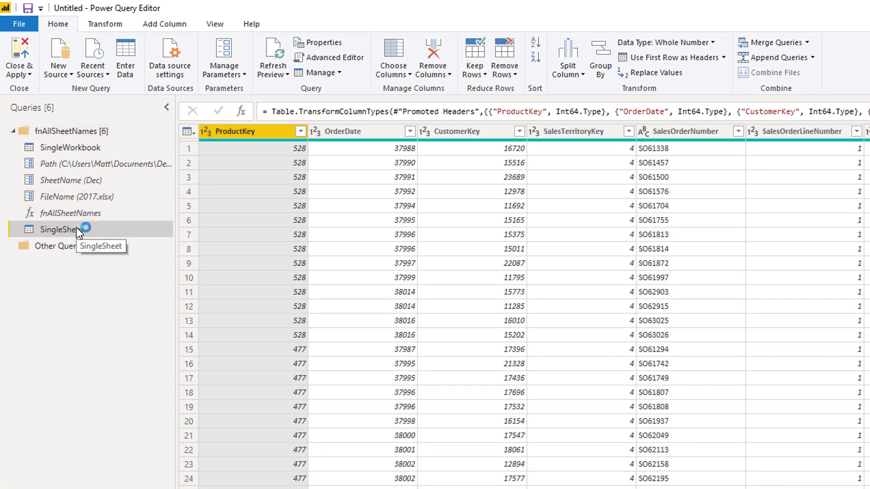
- Create a function named fnProcessSheets from the SingleSheet query
right_click(81, 229)
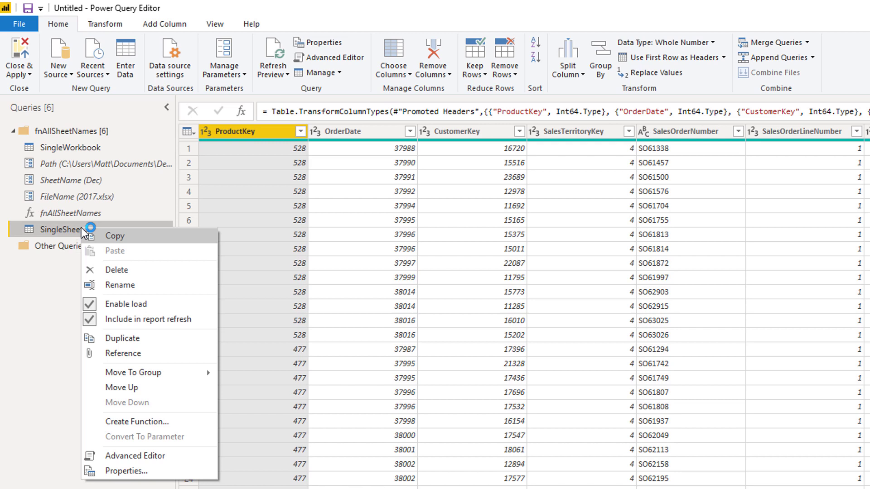
click(142, 421)
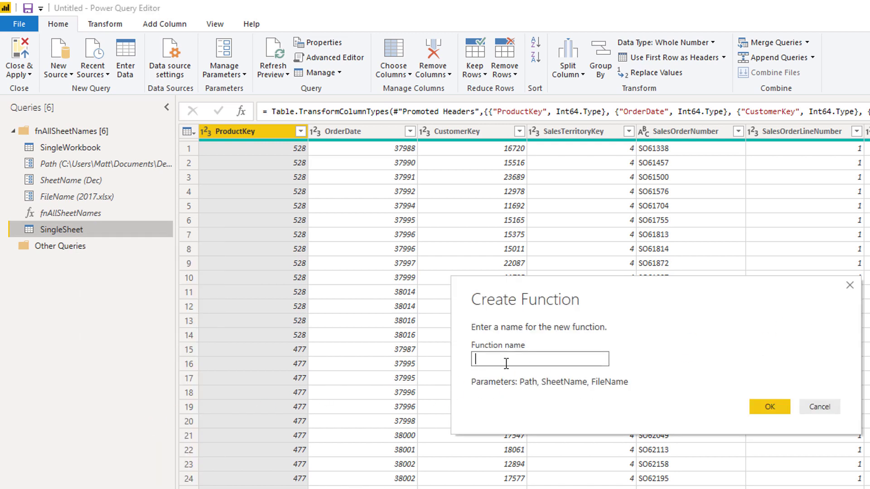
text(fnProcessSheets)
key(Return)
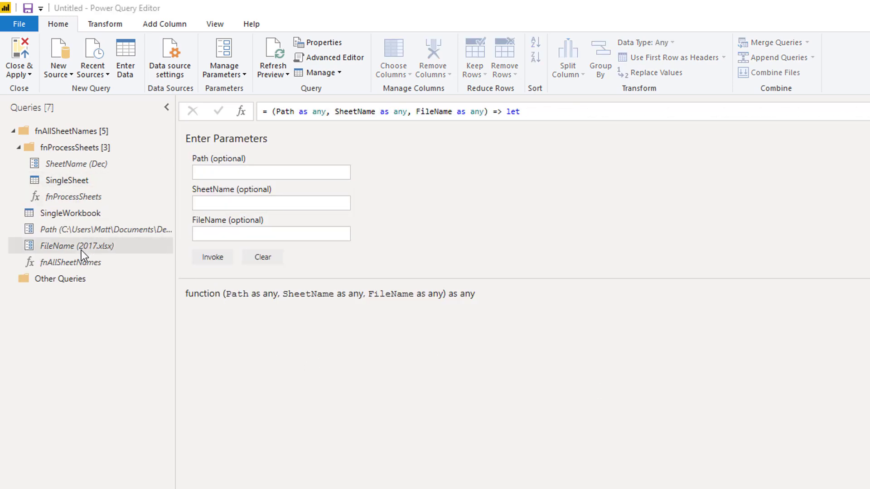
click(72, 264)
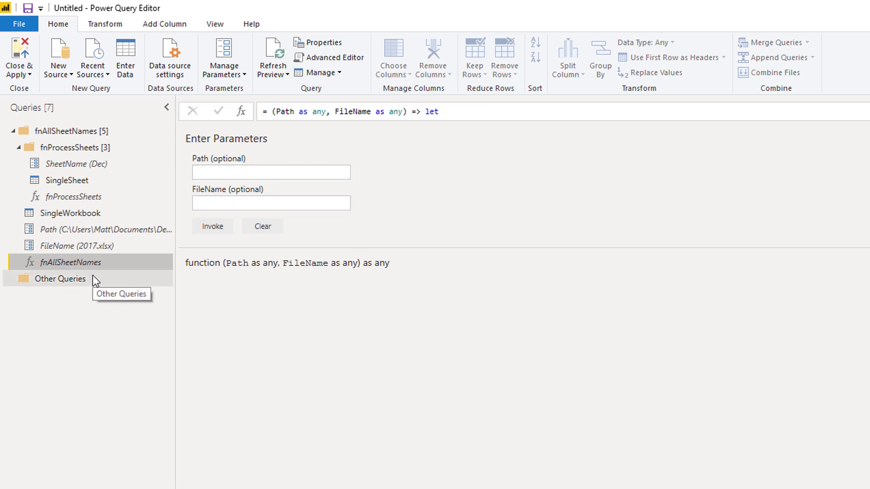
- Inspect the fnProcessSheets function's Path, SheetName and FileName parameters
click(75, 199)
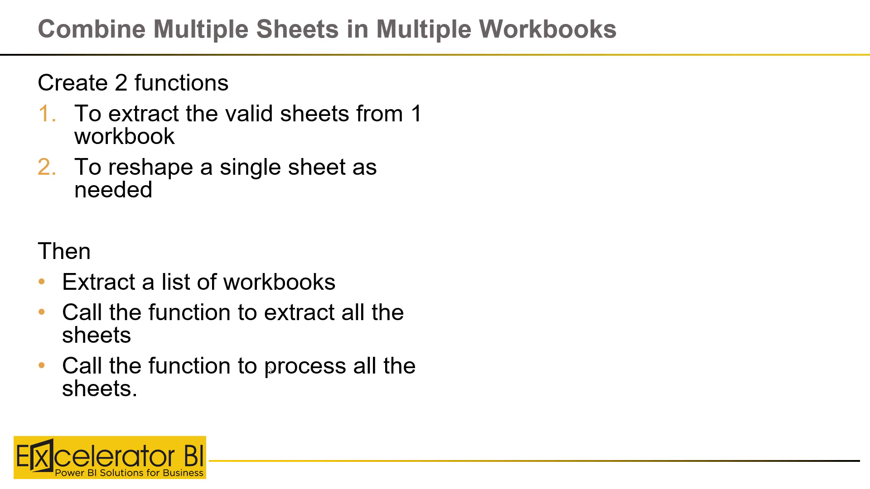
- Switch from the PowerPoint slide back to Power Query Editor
key(alt+Tab)
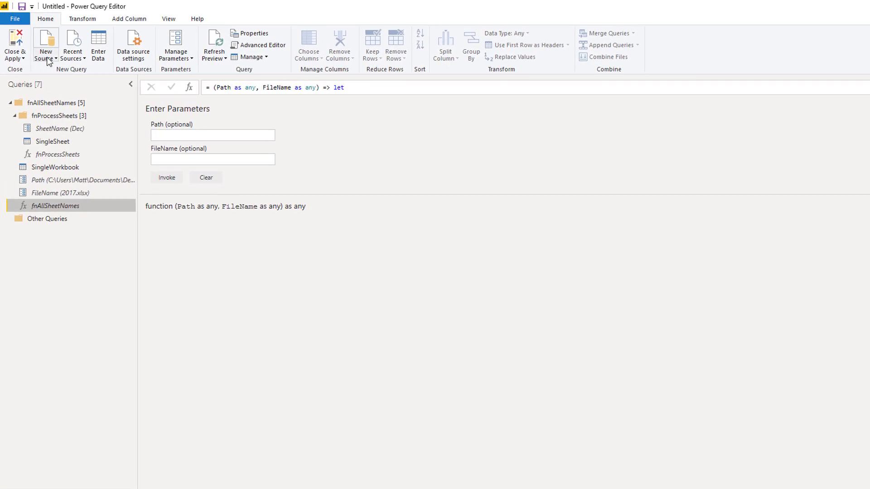
- Add a Folder source with the copied Data folder path, listing 2017.xlsx, 2018.xlsx and 2019.xlsx
click(48, 58)
click(39, 252)
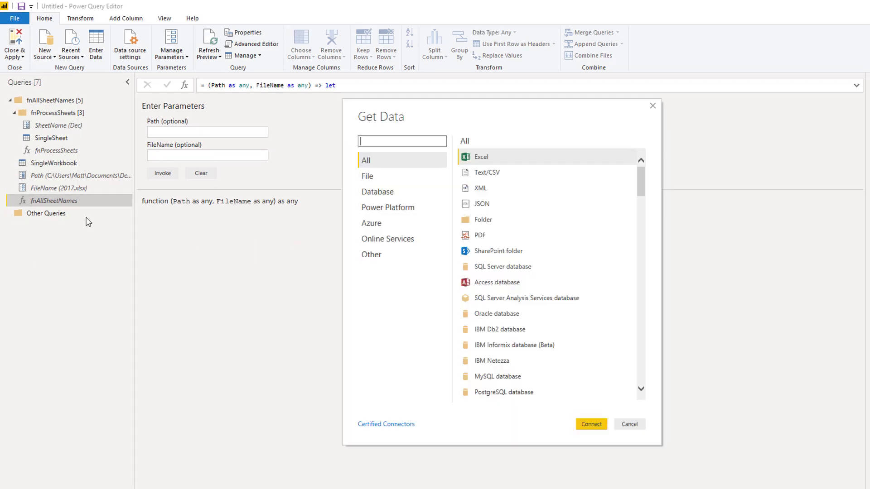
click(483, 220)
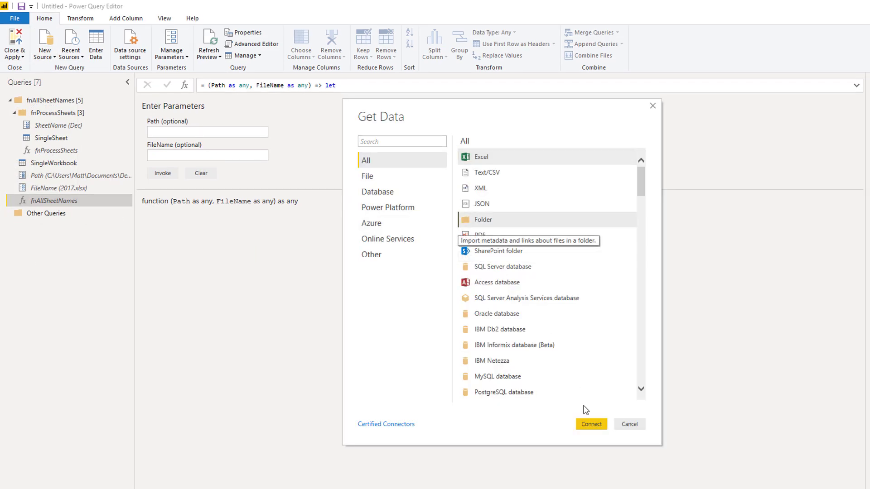
click(591, 424)
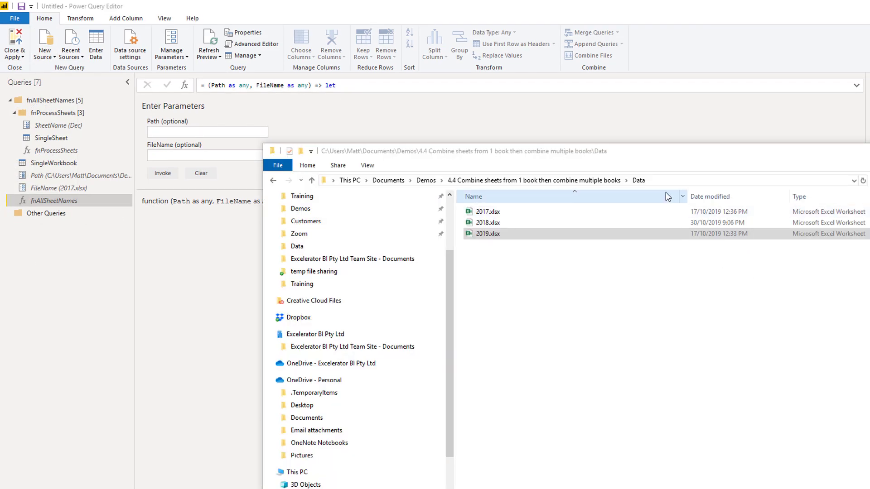
click(670, 181)
key(ctrl+c)
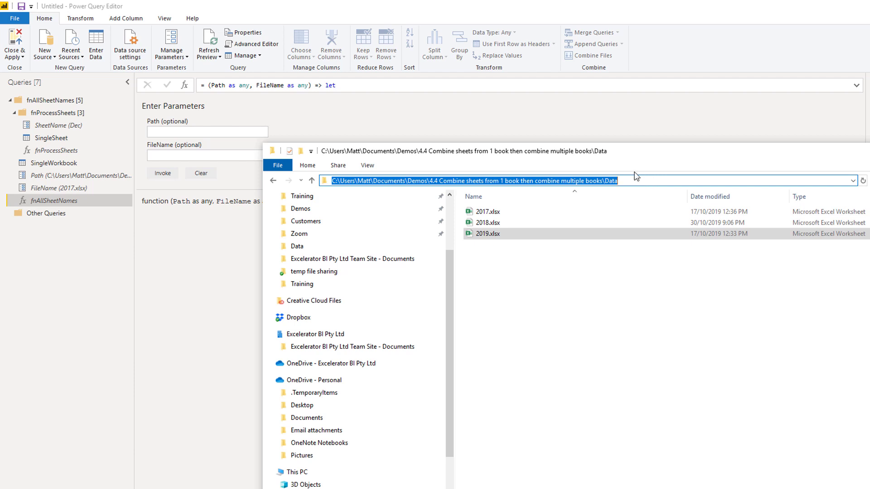
key(alt+Tab)
click(389, 266)
key(ctrl+v)
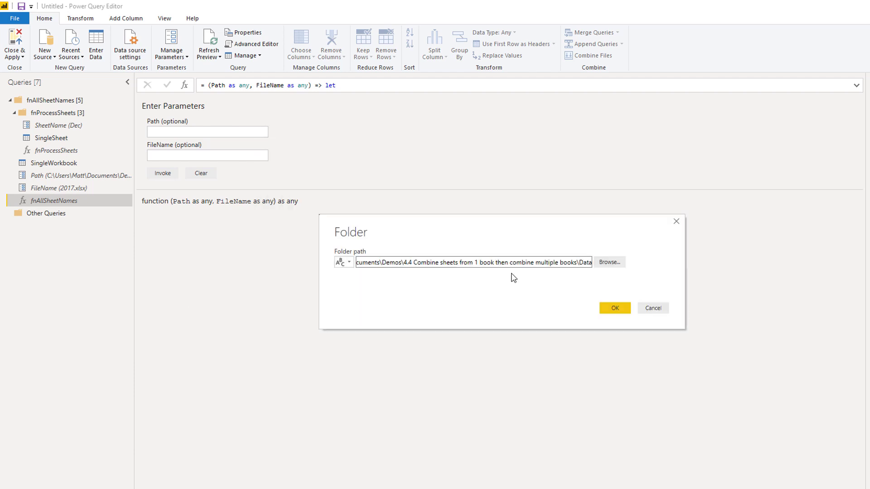
click(614, 311)
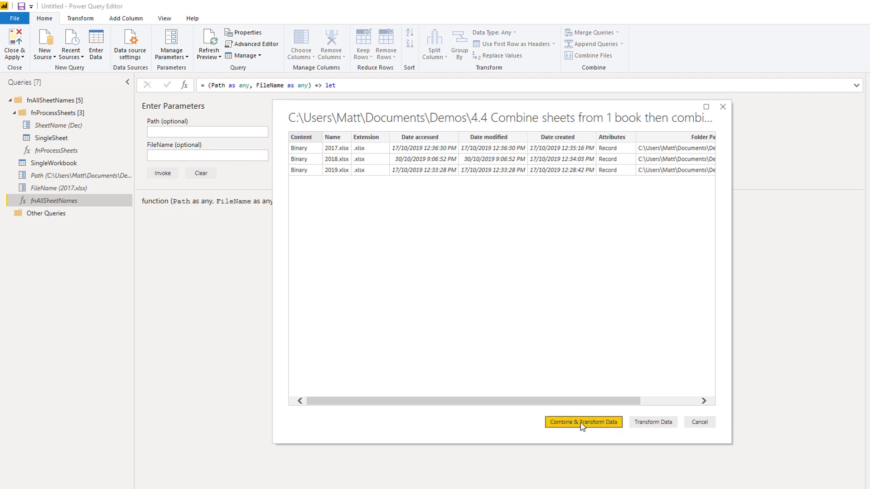
click(655, 425)
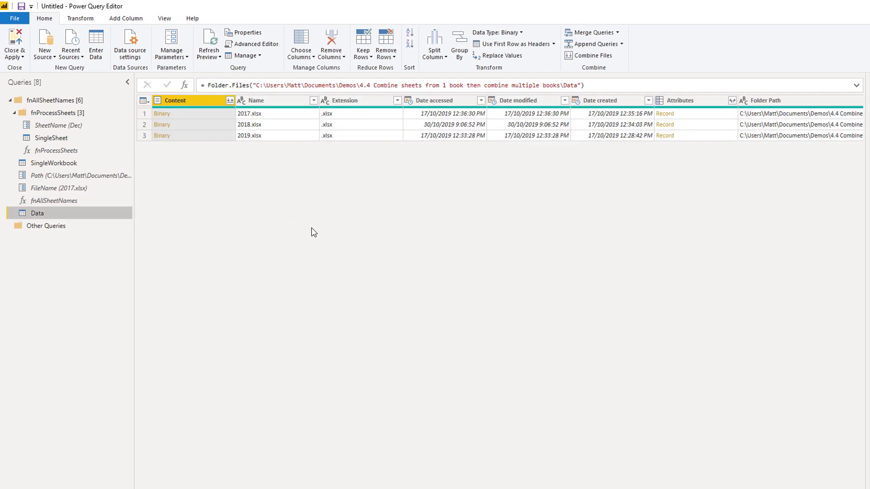
- Keep only the Name and Folder Path columns of the folder query
click(272, 100)
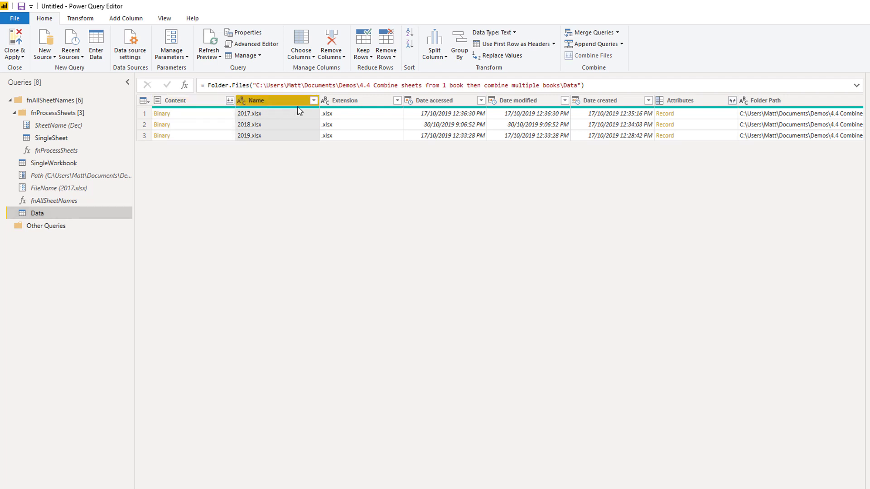
ctrl+click(795, 100)
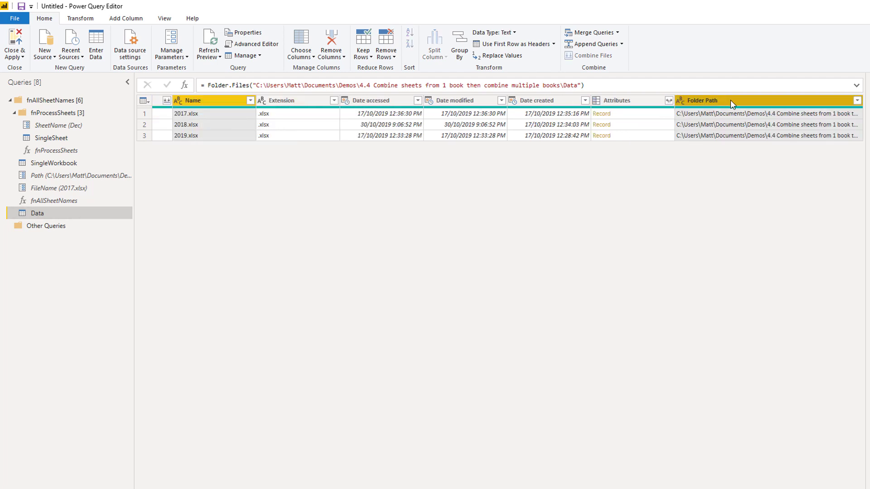
right_click(730, 99)
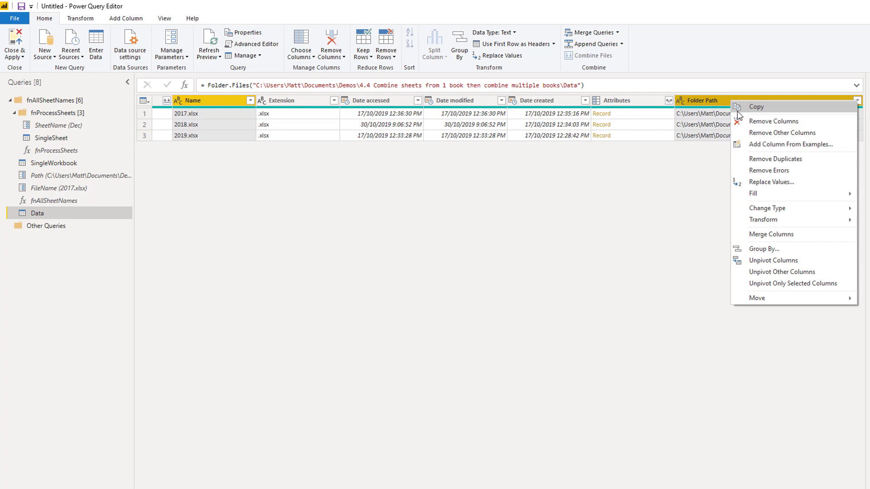
click(778, 133)
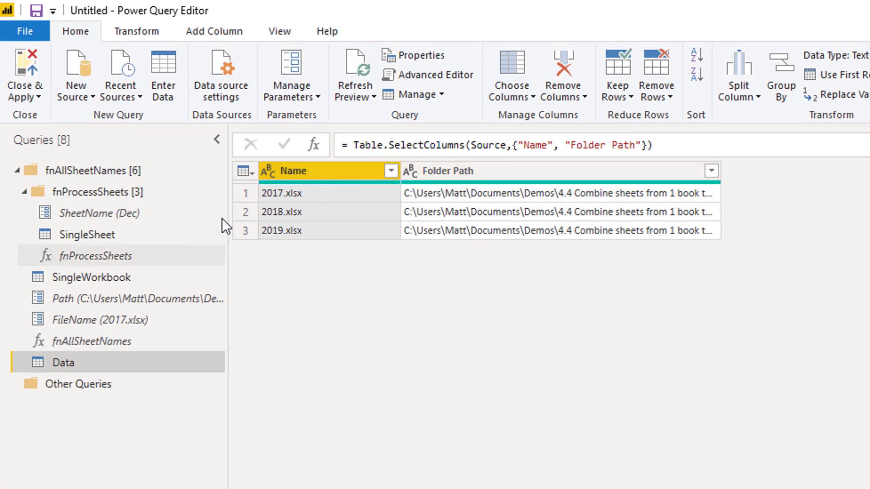
- Rename the Data query to Sales
click(135, 348)
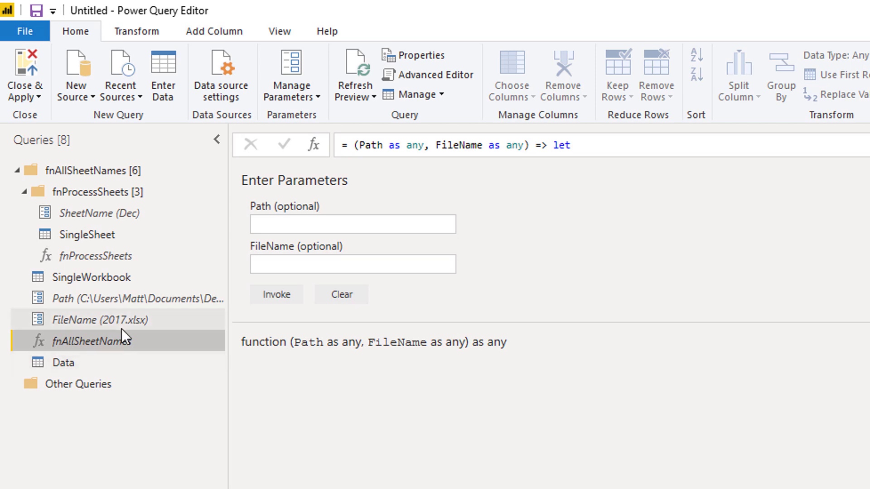
click(97, 365)
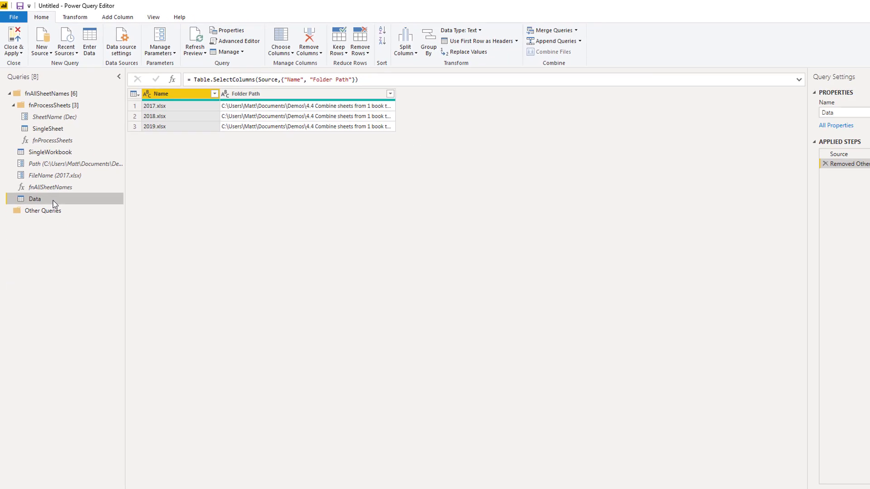
double_click(780, 104)
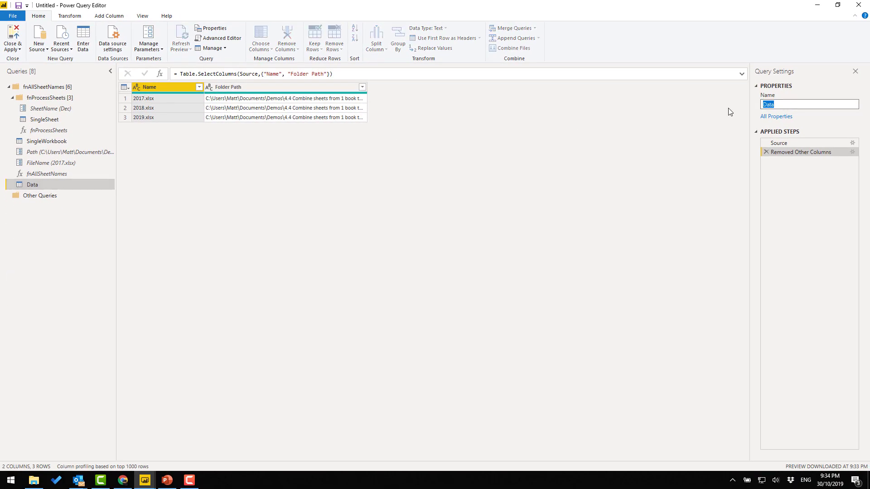
text(Sales)
key(Return)
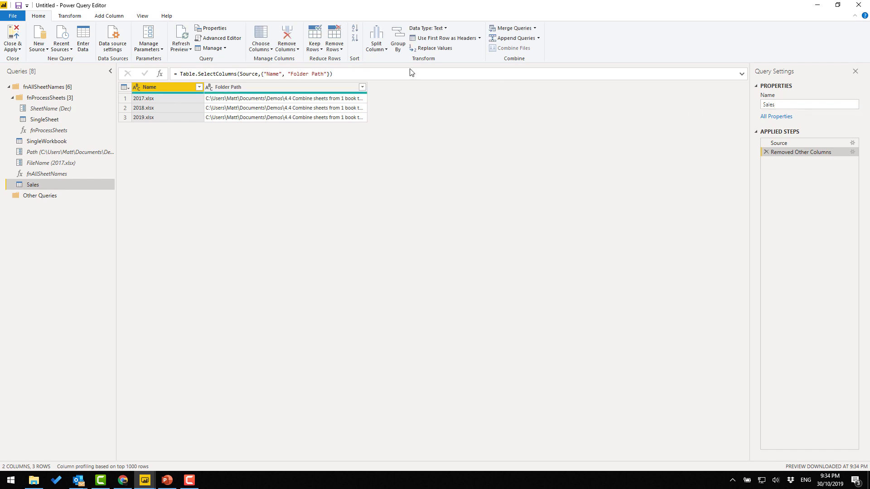
- Invoke fnAllSheetNames on each workbook row with Path = Folder Path and FileName = Name
click(109, 16)
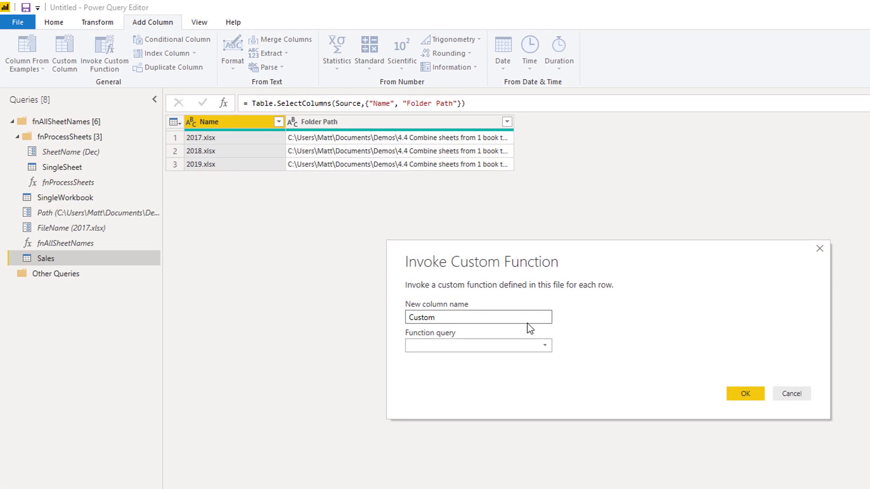
click(535, 345)
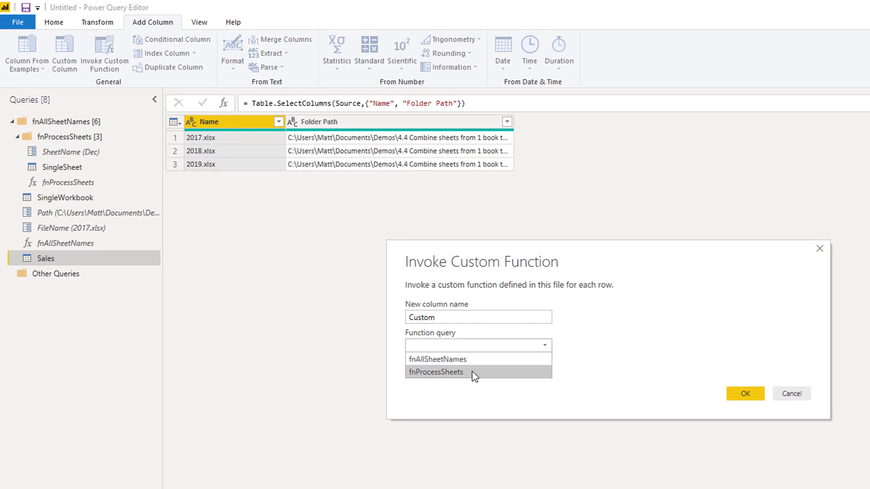
click(463, 360)
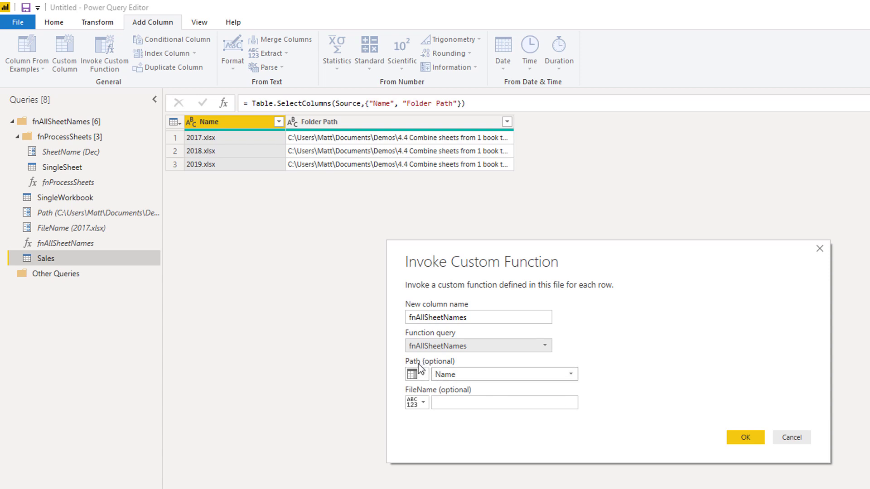
click(456, 374)
click(465, 401)
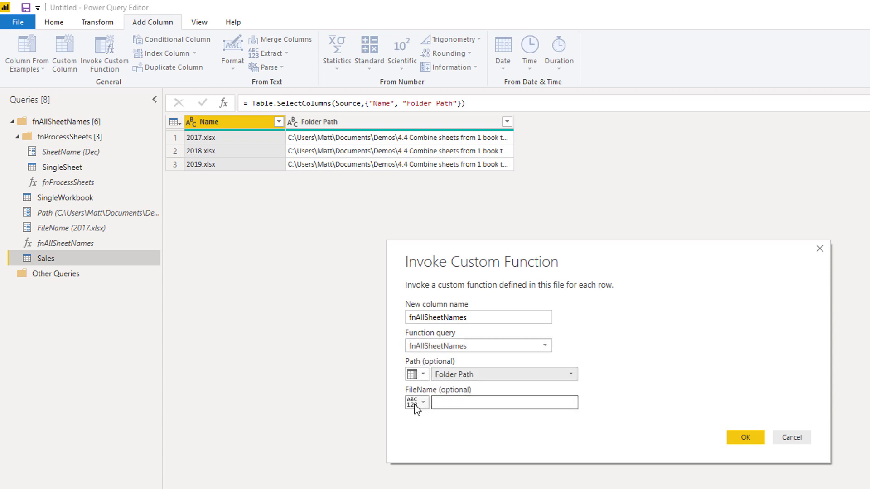
click(416, 405)
click(433, 431)
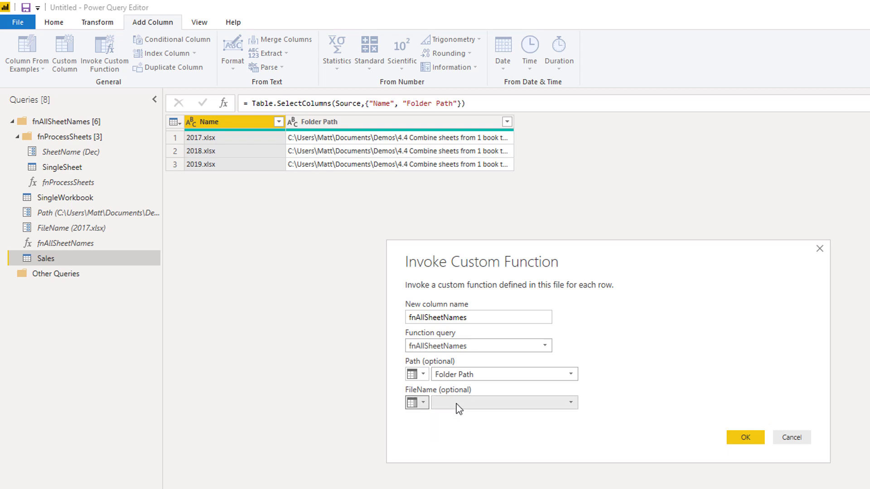
click(456, 404)
click(458, 416)
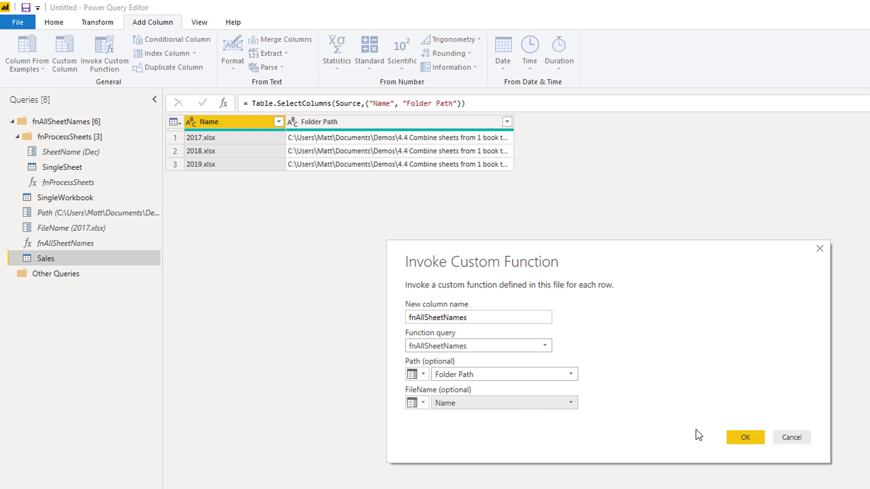
click(746, 437)
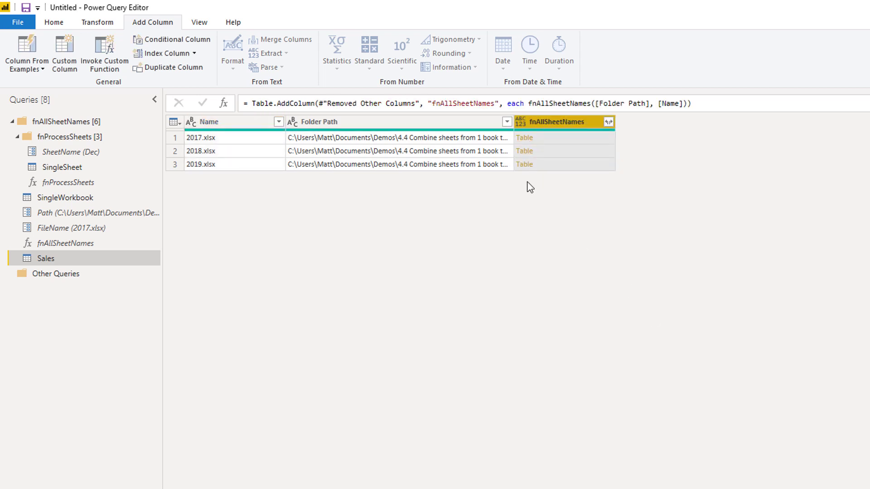
- Expand the fnAllSheetNames column into SheetName without the original column-name prefix
click(608, 122)
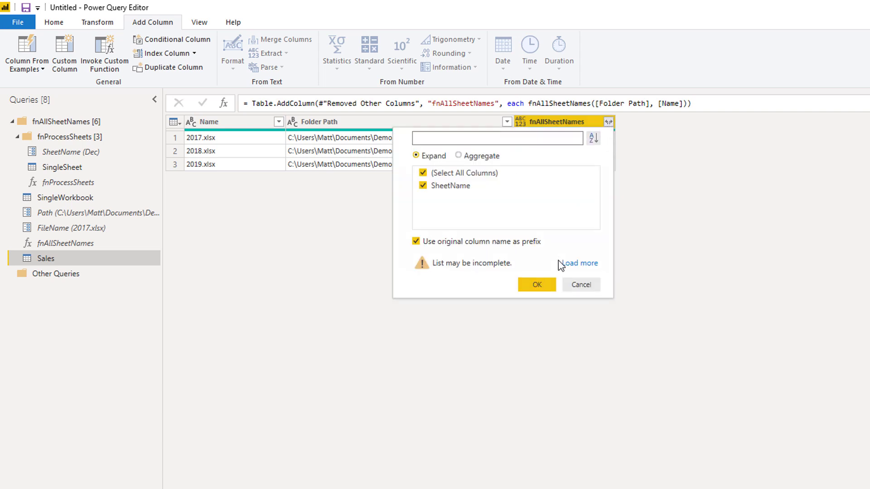
click(431, 241)
click(525, 284)
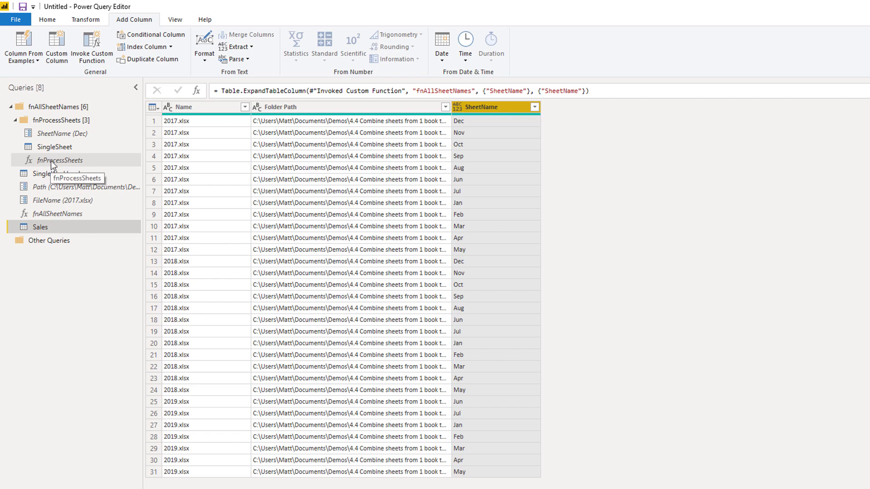
- Invoke fnProcessSheets on each row with SheetName and Name columns as arguments
click(97, 44)
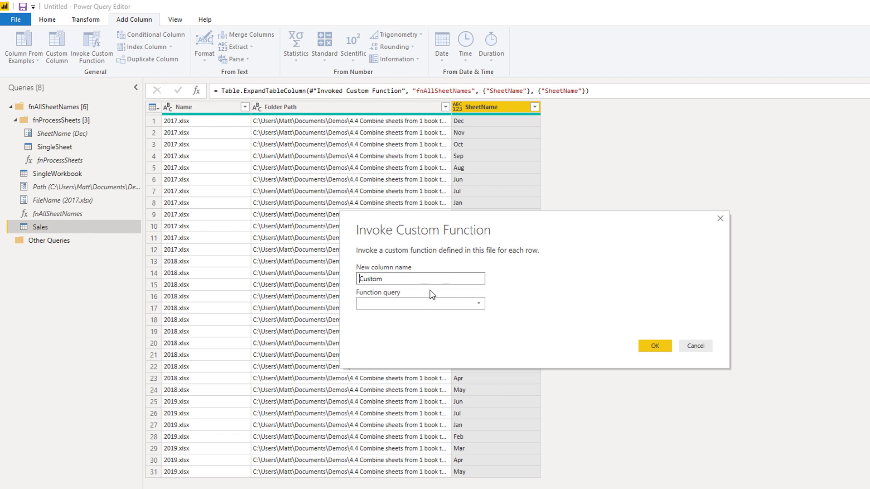
click(467, 302)
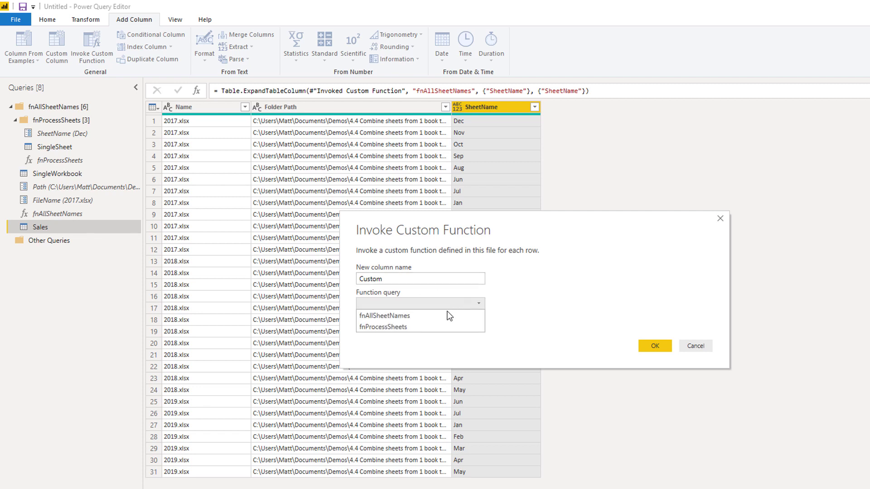
click(412, 326)
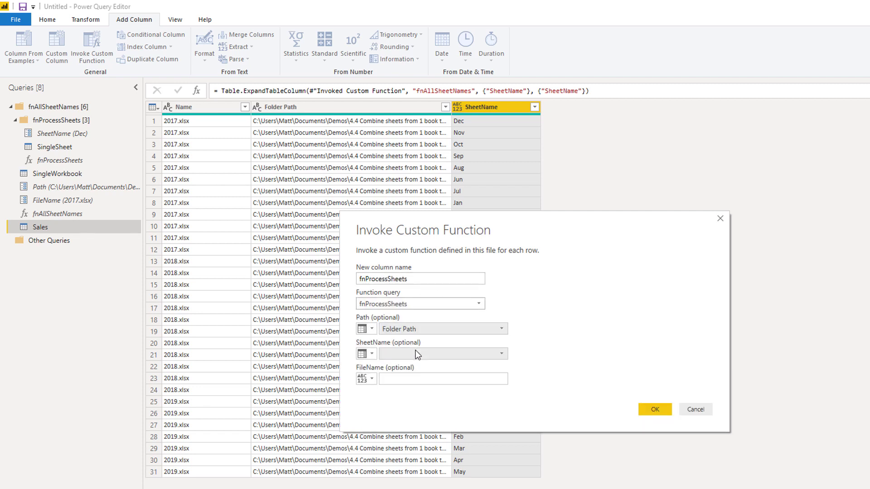
click(415, 354)
click(415, 389)
click(374, 382)
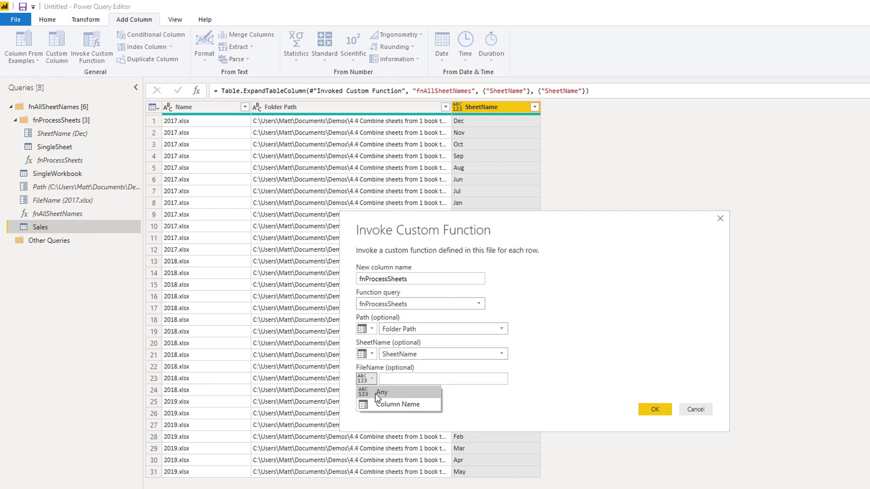
click(394, 391)
click(412, 378)
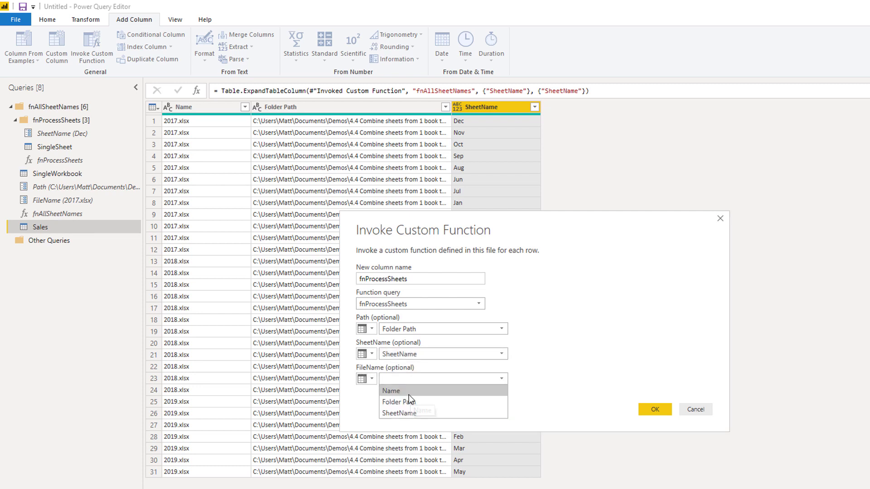
click(409, 395)
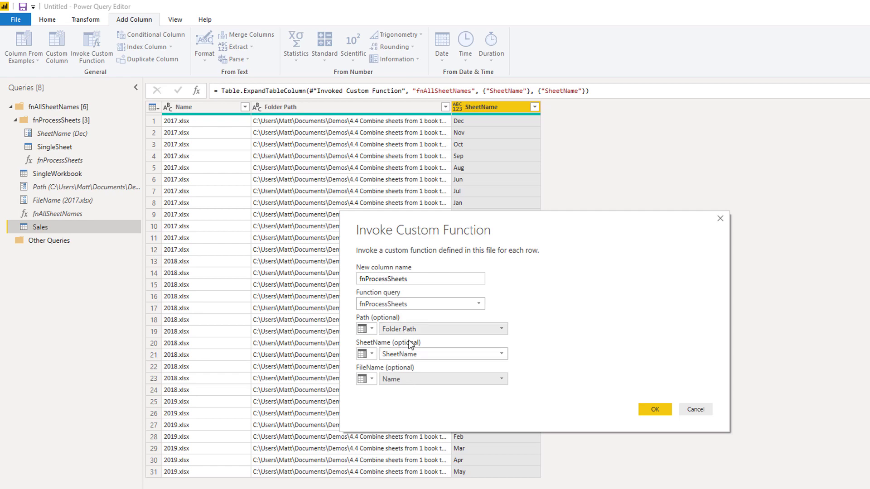
click(653, 409)
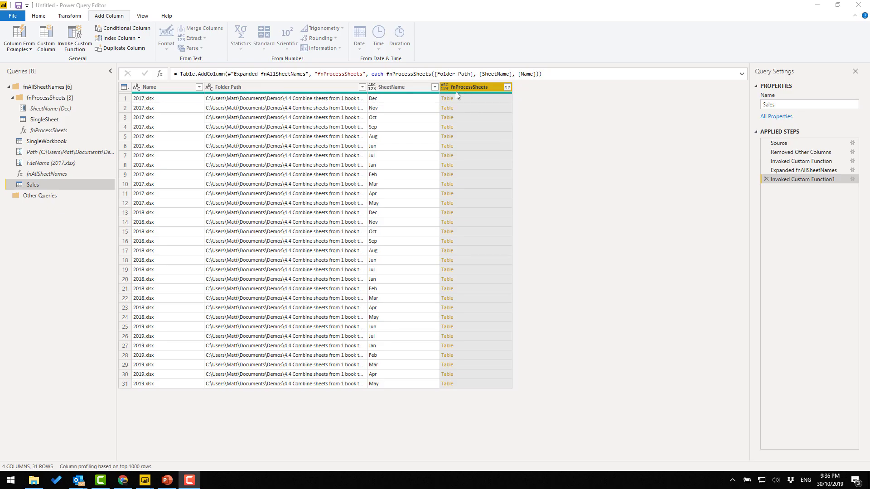
- Expand all fnProcessSheets columns into sales data, then select the SheetName column
click(507, 87)
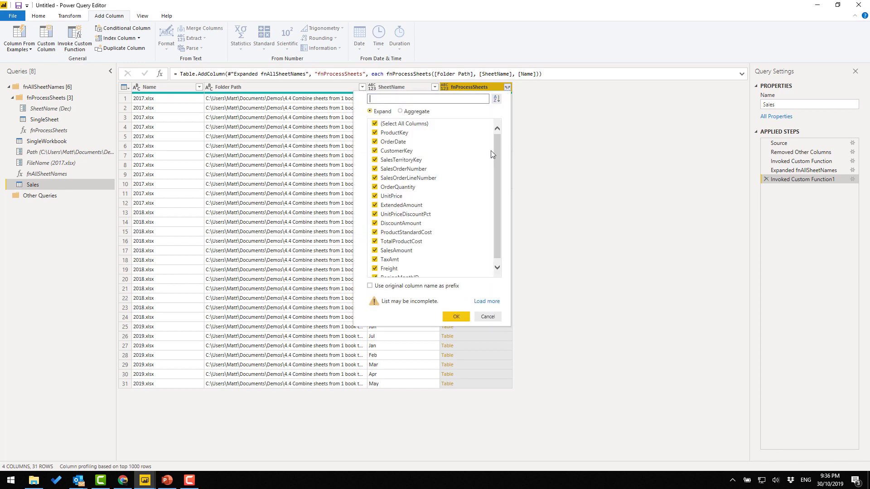
click(451, 317)
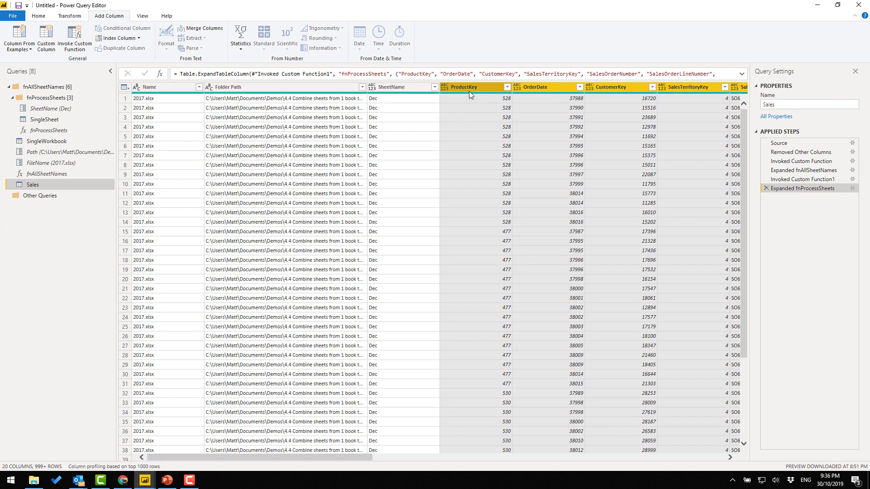
click(407, 88)
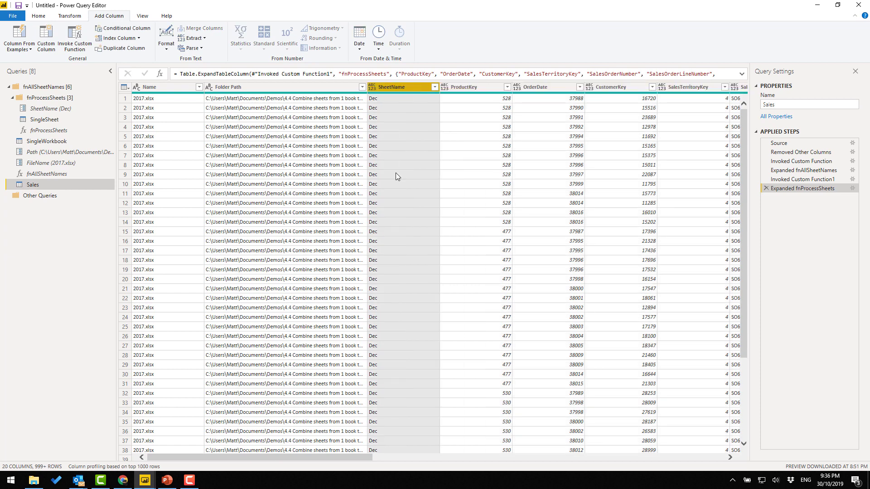
- Remove the Name, Folder Path and SheetName columns from the Sales query
shift+click(166, 88)
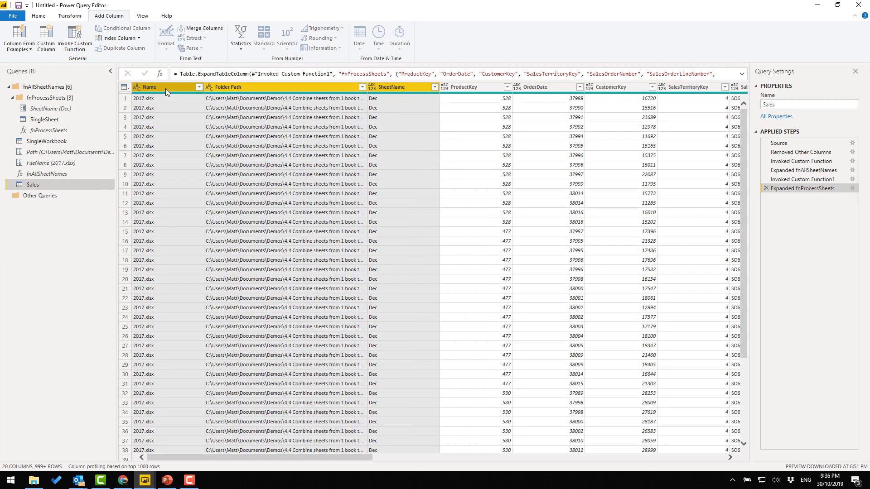
right_click(166, 90)
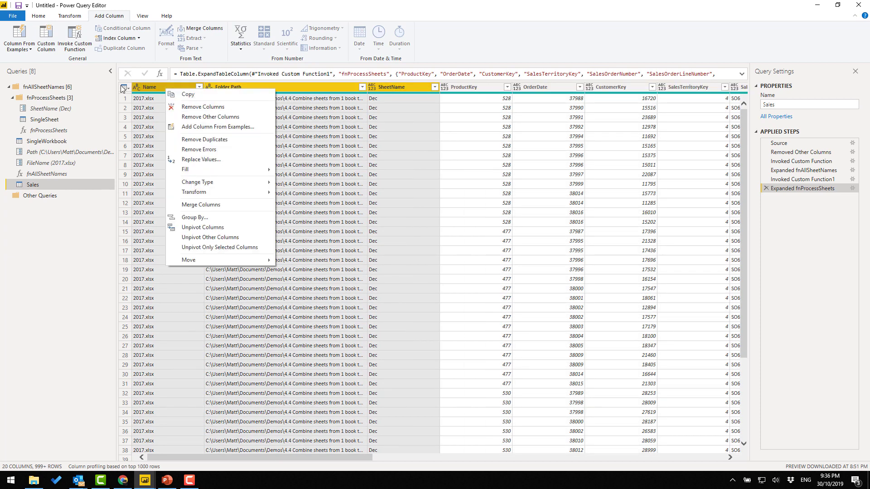
click(207, 107)
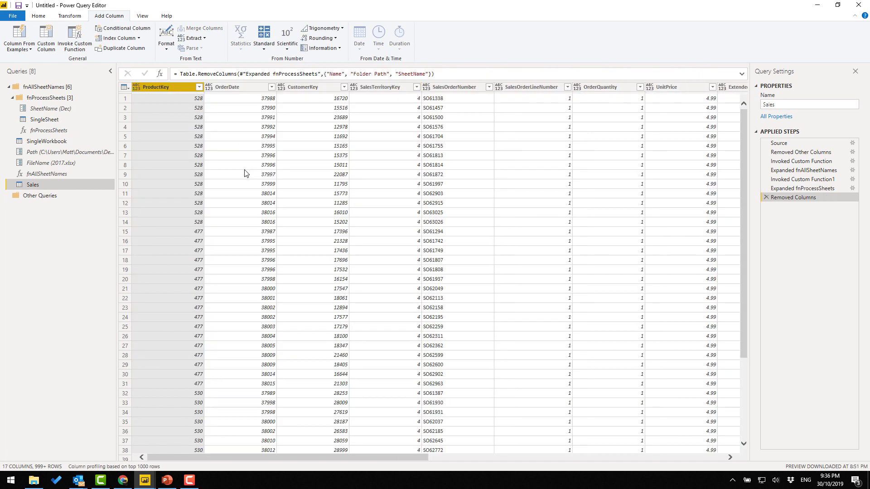
- Detect data types on all remaining columns, then close and apply the queries
key(ctrl+a)
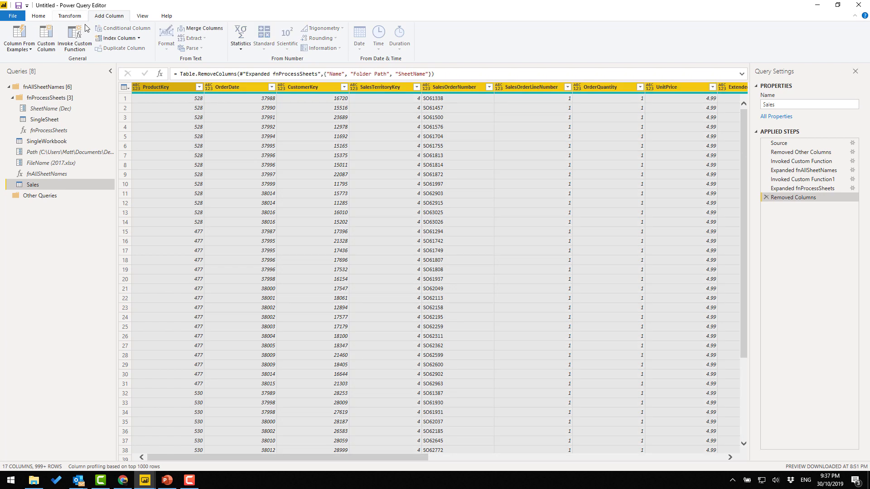
click(67, 17)
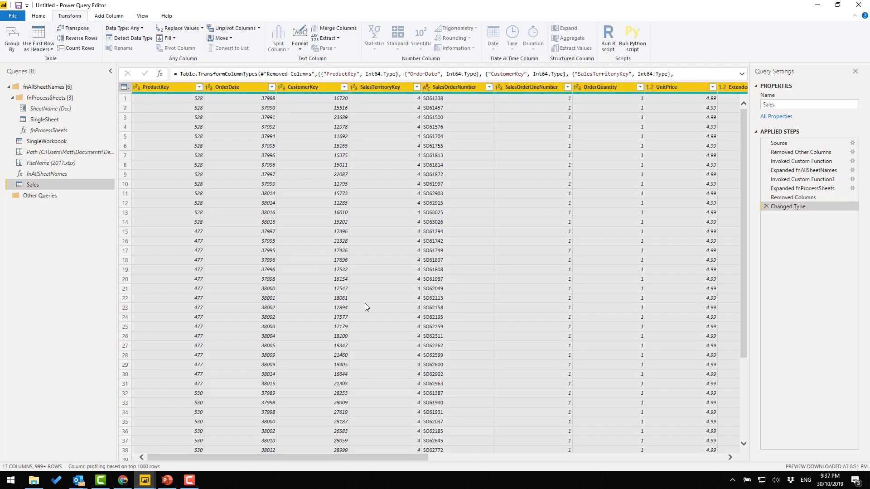
click(14, 20)
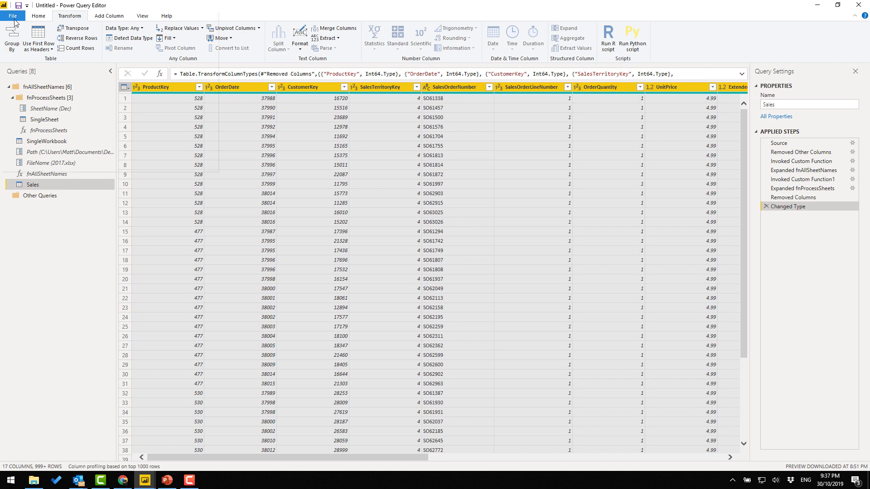
key(Escape)
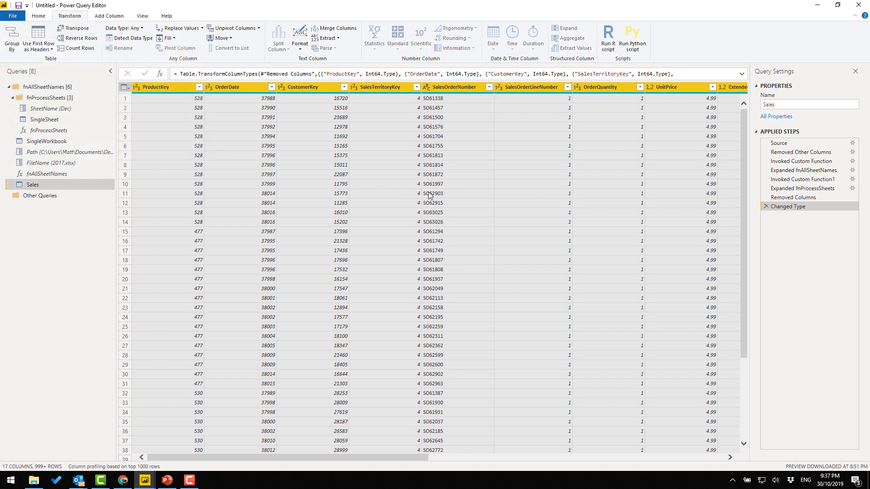